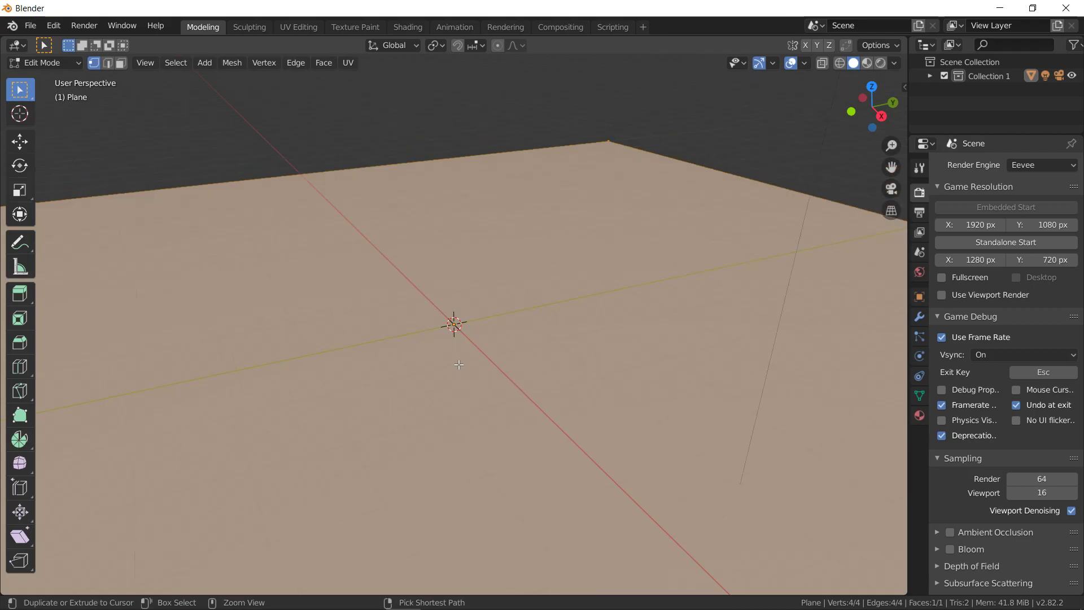
Subdivide the whole plane four times and return to Object Mode
left_click(453, 329)
key("ctrl+e")
left_click(453, 330)
key("ctrl+e")
left_click(453, 330)
key("ctrl+e")
left_click(453, 330)
scroll(408, 357, "down", 2)
scroll(409, 357, "down", 2)
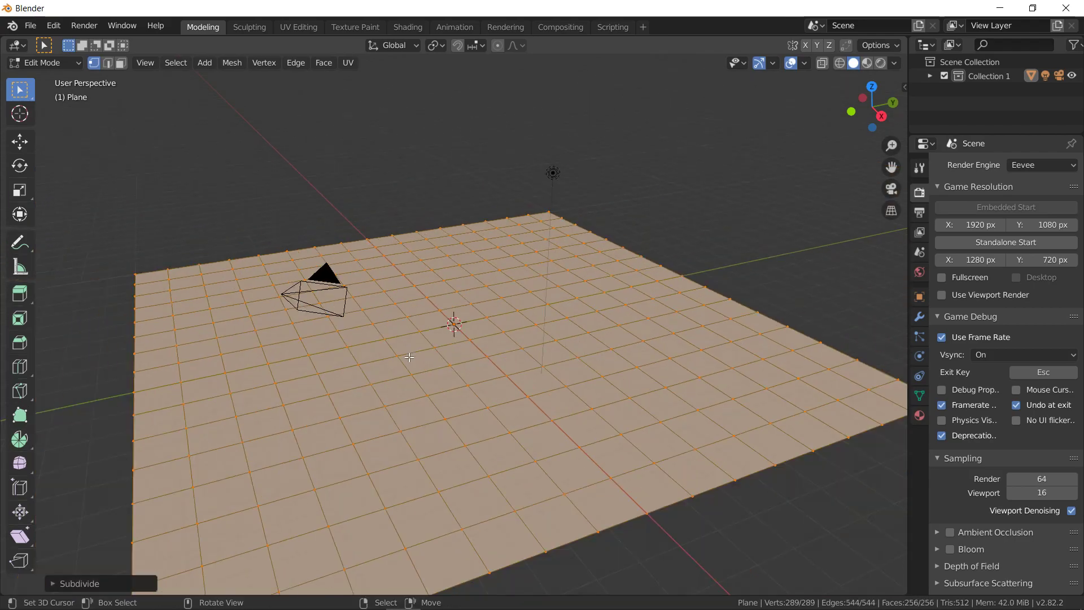
key("Tab")
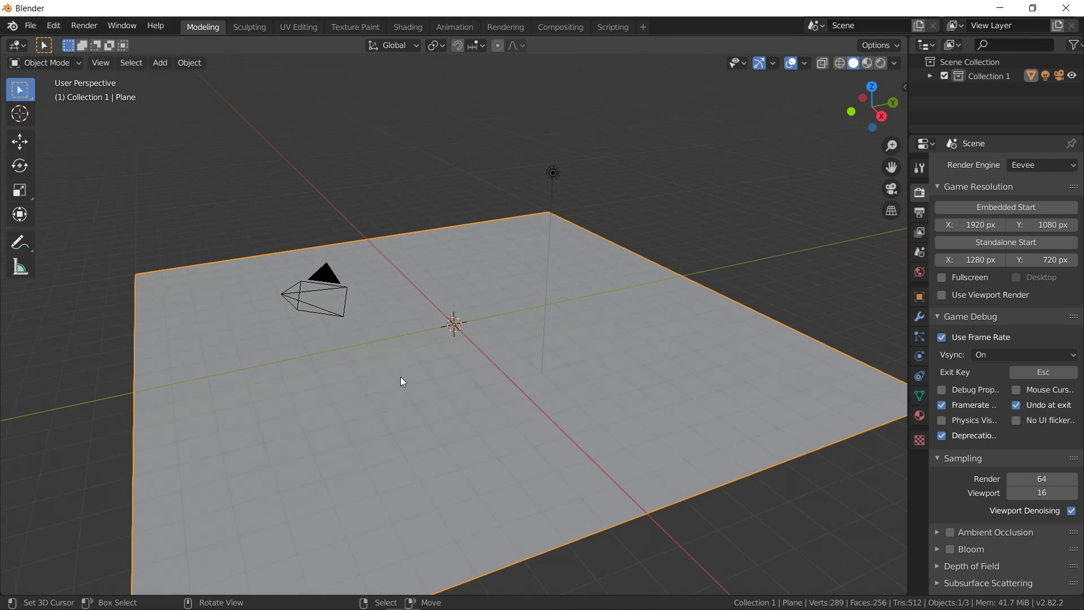
Show the plane in rendered shading, split the 3D viewport horizontally and make the lower area a Shader Editor
left_click(880, 63)
right_click(908, 456)
left_click(904, 455)
left_click(902, 456)
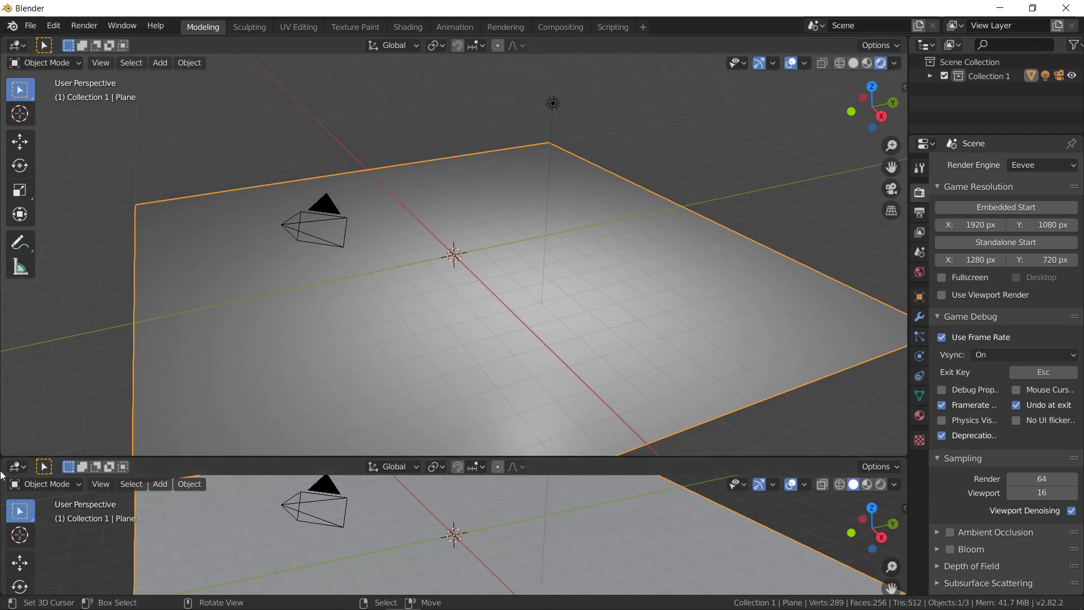
left_click(17, 467)
left_click(56, 375)
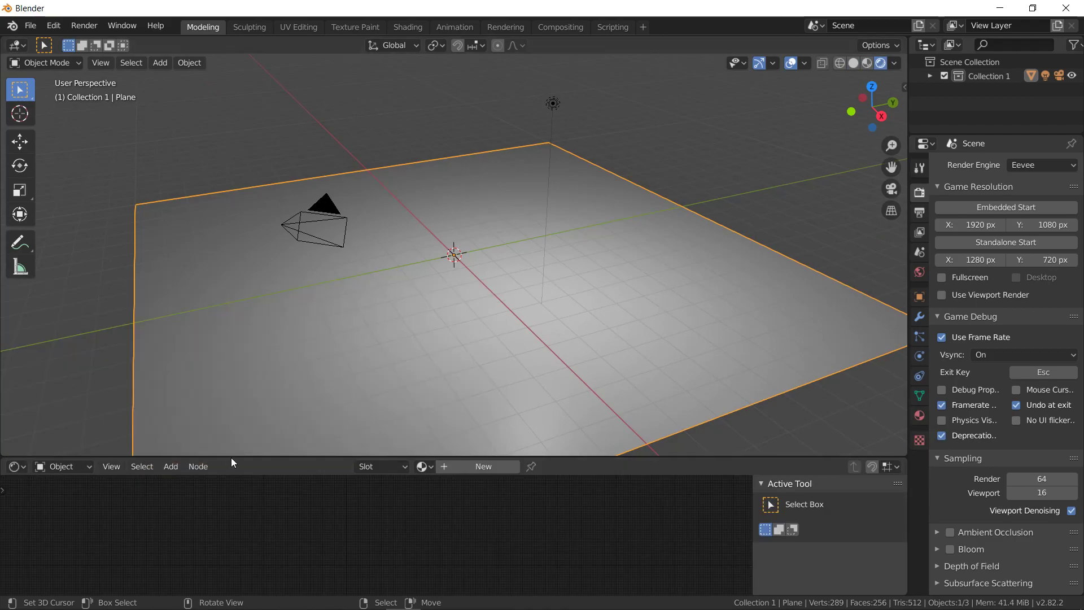
Enlarge the Shader Editor, create a new material for the plane and move the Material Output node away from the Principled BSDF
left_click_drag(230, 458, 234, 377)
left_click(502, 387)
scroll(364, 516, "up", 3)
middle_click_drag(363, 517, 456, 496)
scroll(439, 419, "up", 4)
left_click_drag(511, 440, 586, 418)
left_click(545, 430)
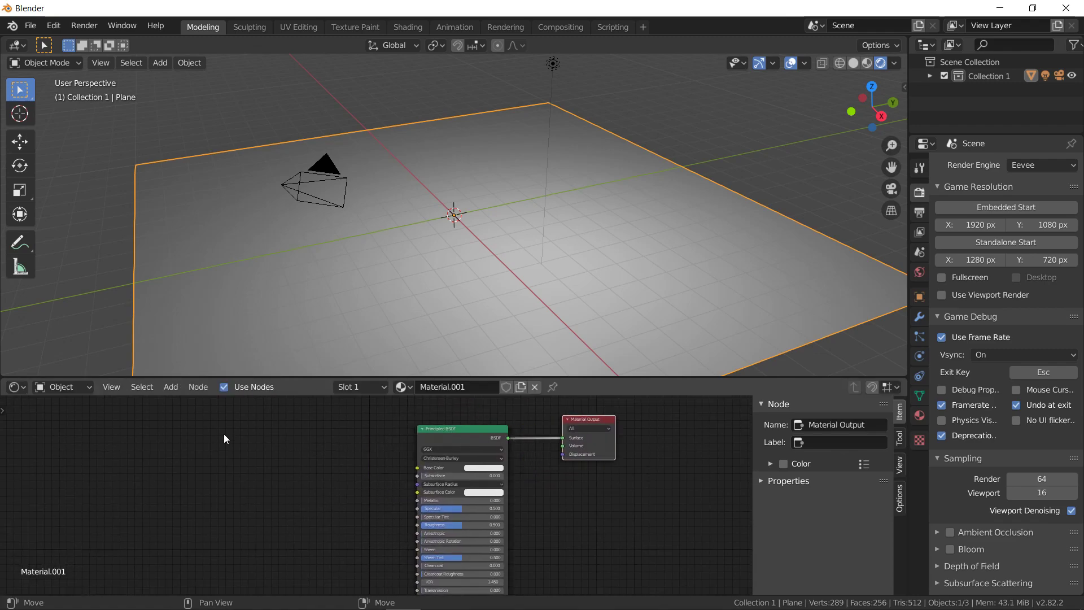
middle_click_drag(223, 429, 335, 451)
Add a Vector Math node beside the Principled BSDF in the plane's material
left_click(171, 387)
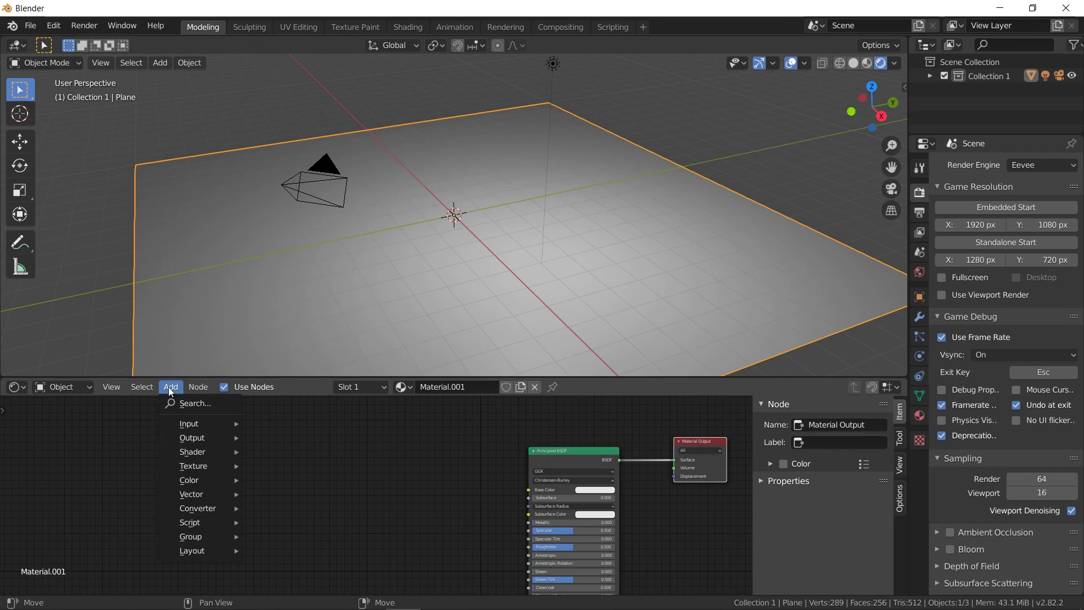
mouse_move(197, 424)
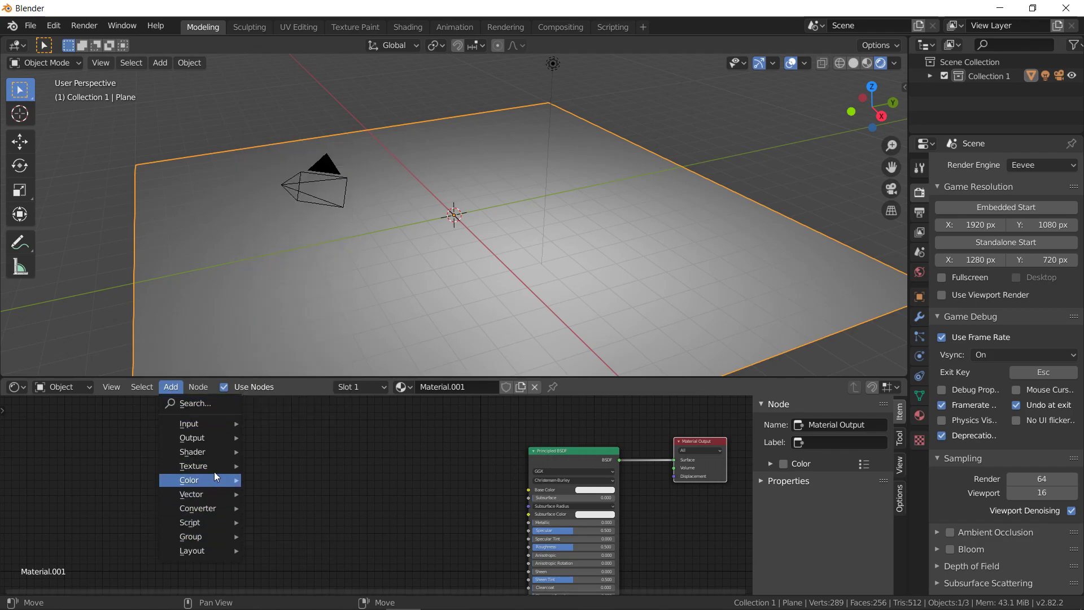
mouse_move(213, 458)
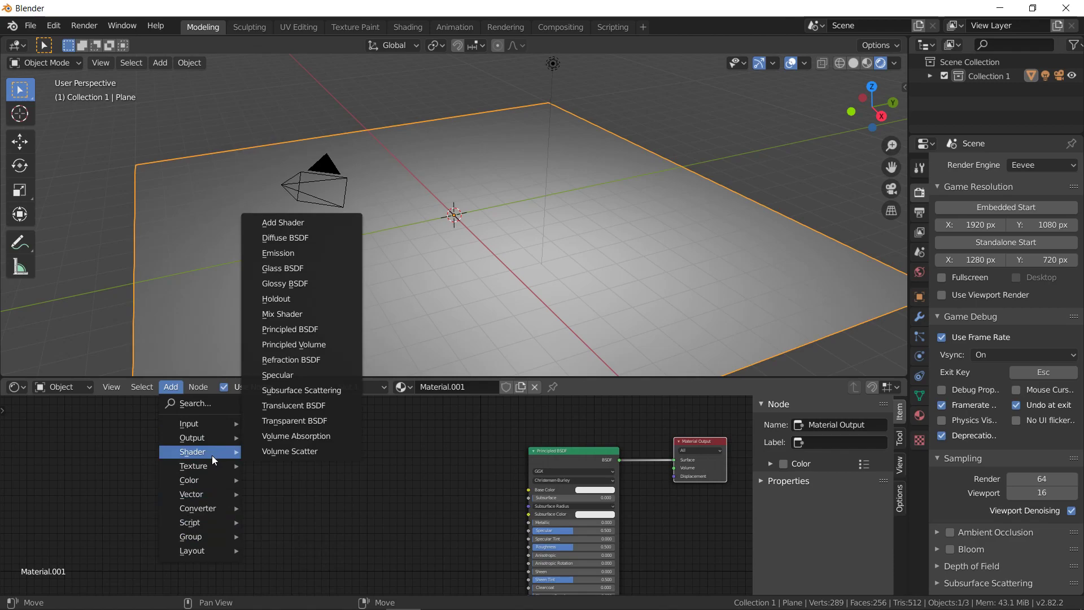
mouse_move(202, 493)
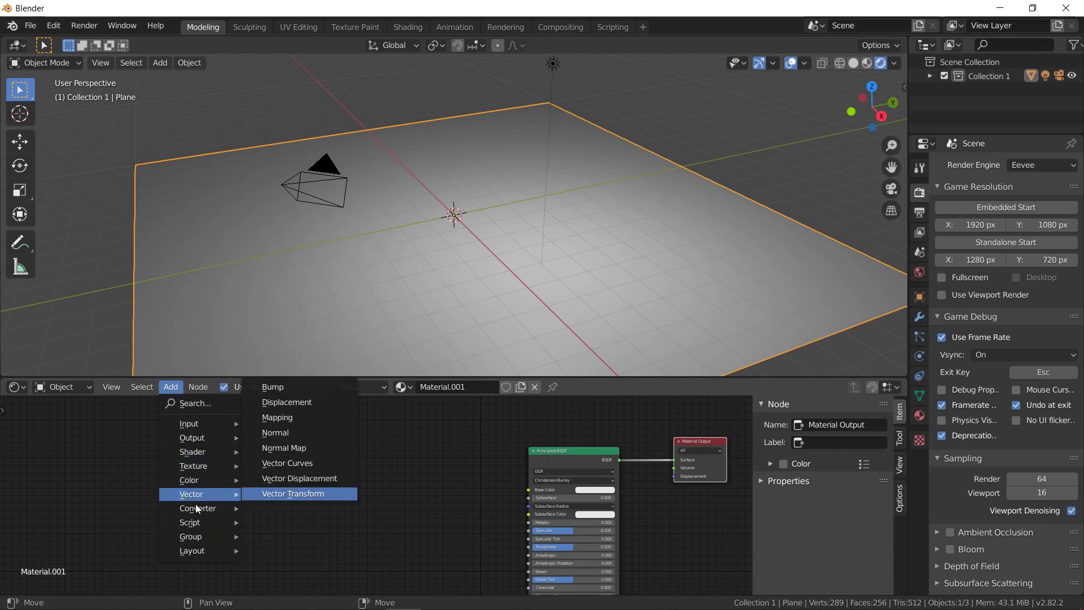
left_click(274, 493)
left_click(311, 480)
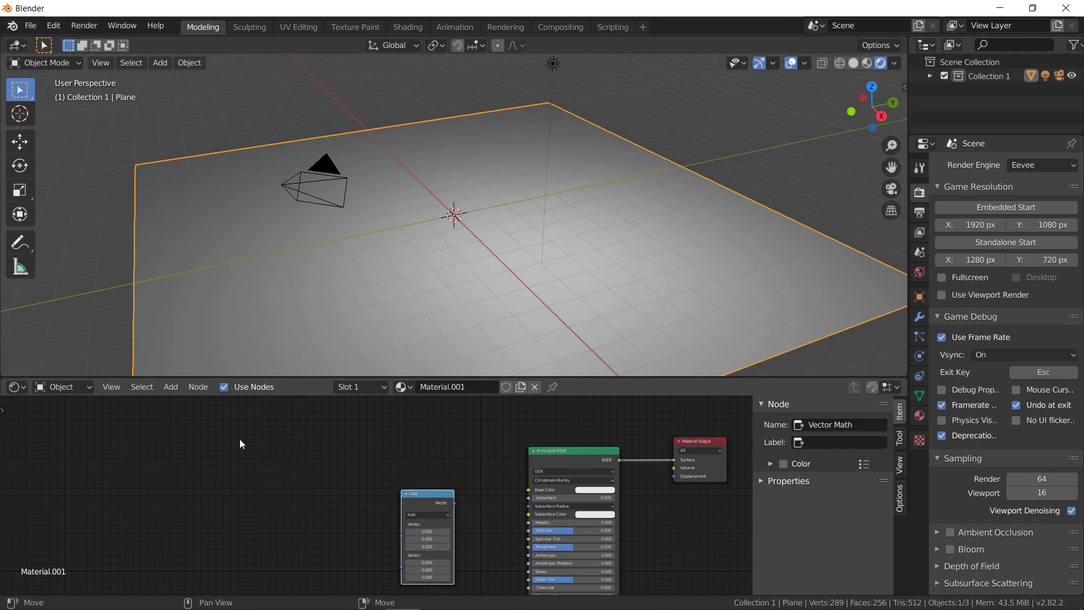
Add a Geometry node and connect its Position output to the first vector of the Vector Math node
left_click(170, 387)
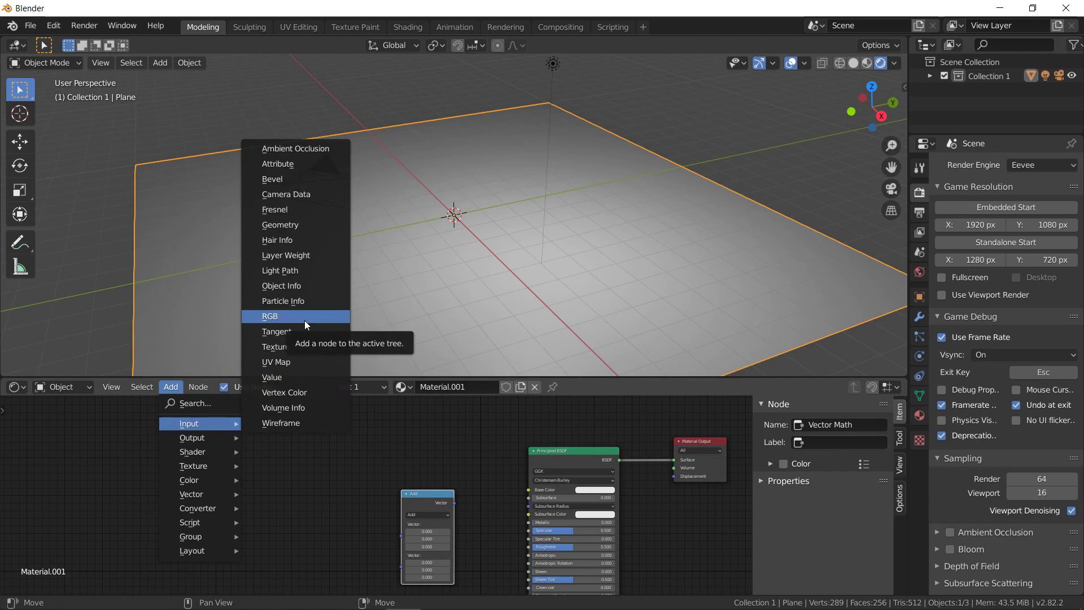
left_click(285, 224)
left_click(330, 488)
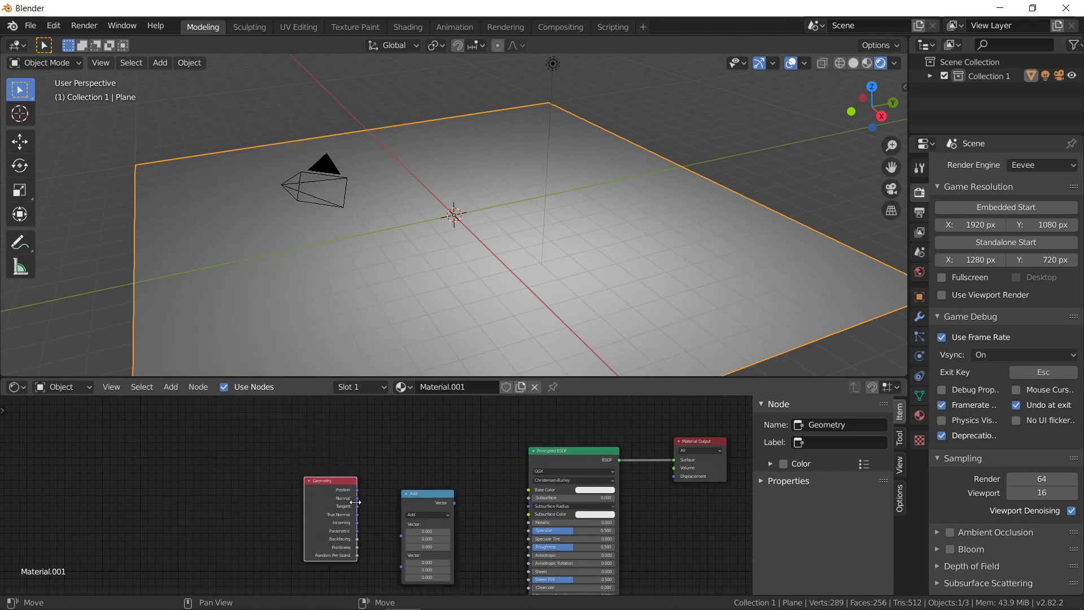
left_click_drag(357, 491, 399, 534)
Set the Vector Math node to Distance and connect its Value output to the Principled BSDF's Base Color
left_click(427, 514)
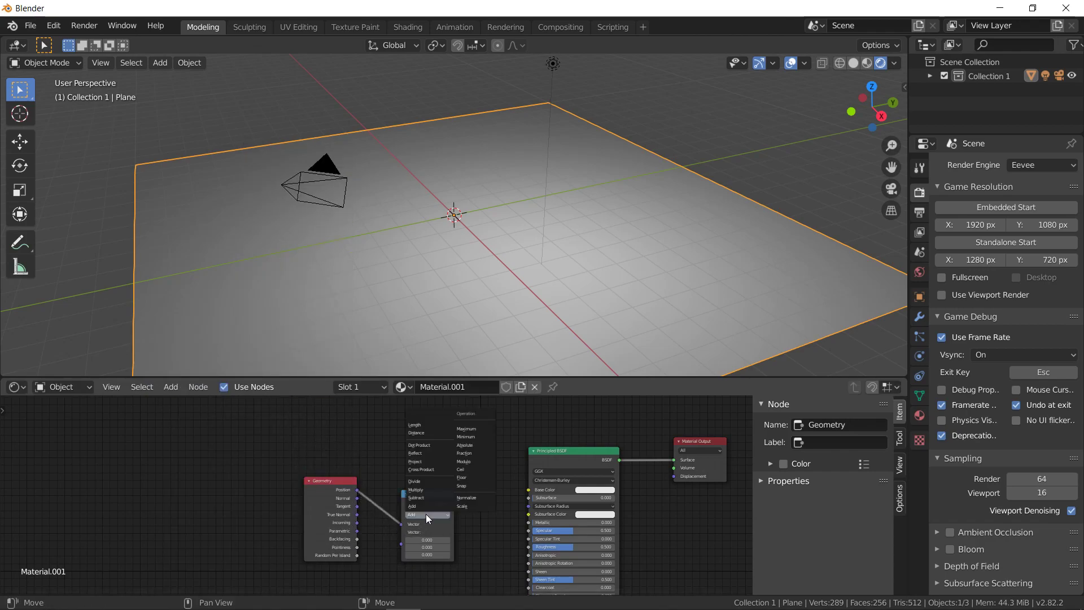
left_click(432, 433)
left_click_drag(455, 502, 528, 490)
middle_click_drag(457, 242, 483, 292)
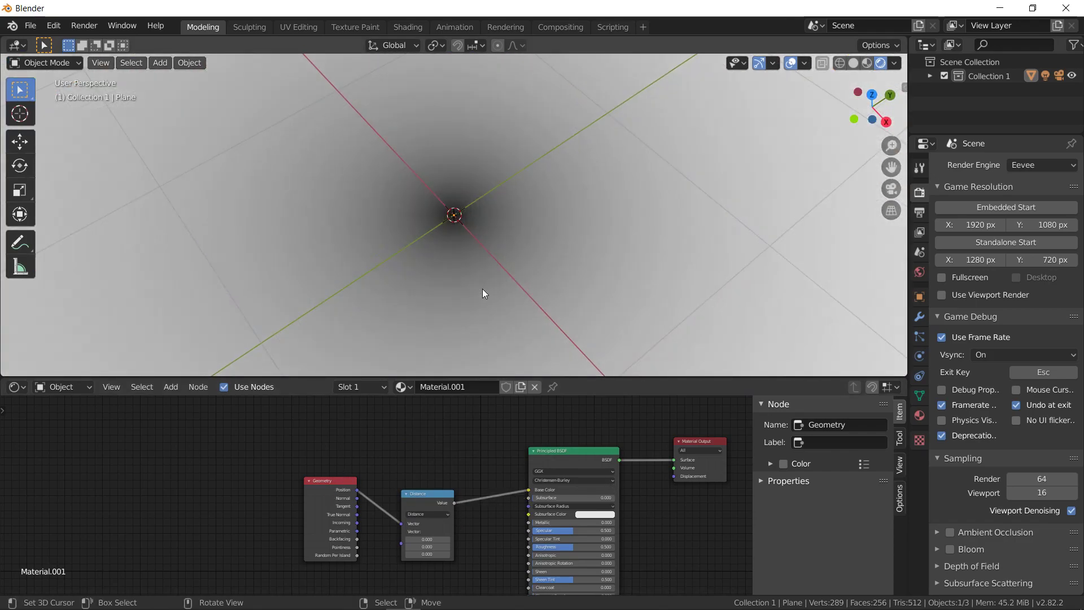
Move the Geometry and Distance nodes apart and insert a Math node between Distance and the Principled BSDF
left_click_drag(318, 482, 232, 490)
left_click(428, 495)
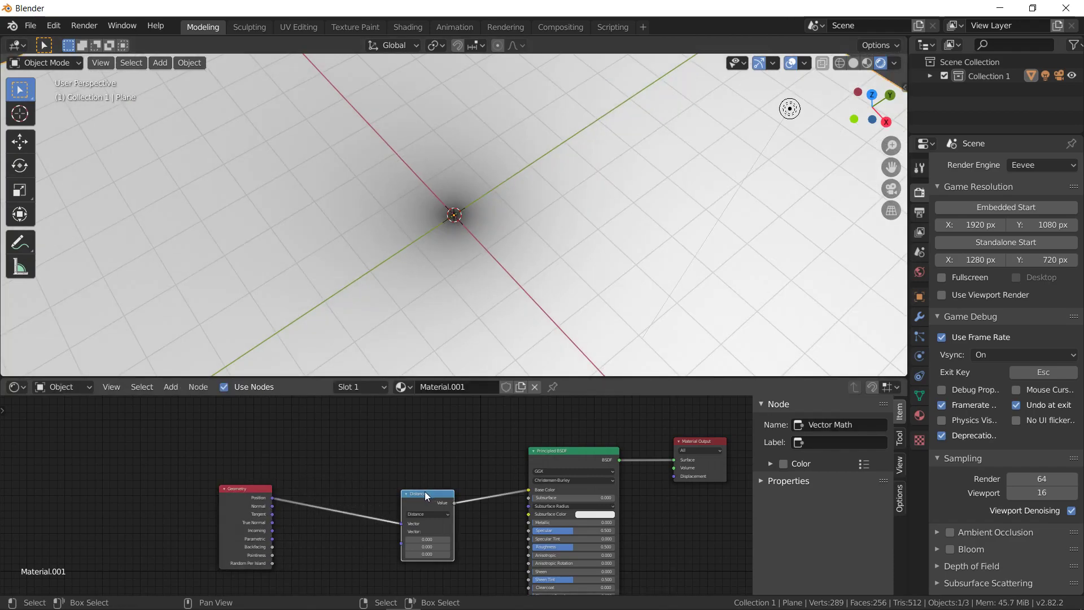
left_click_drag(425, 490, 358, 477)
left_click(169, 387)
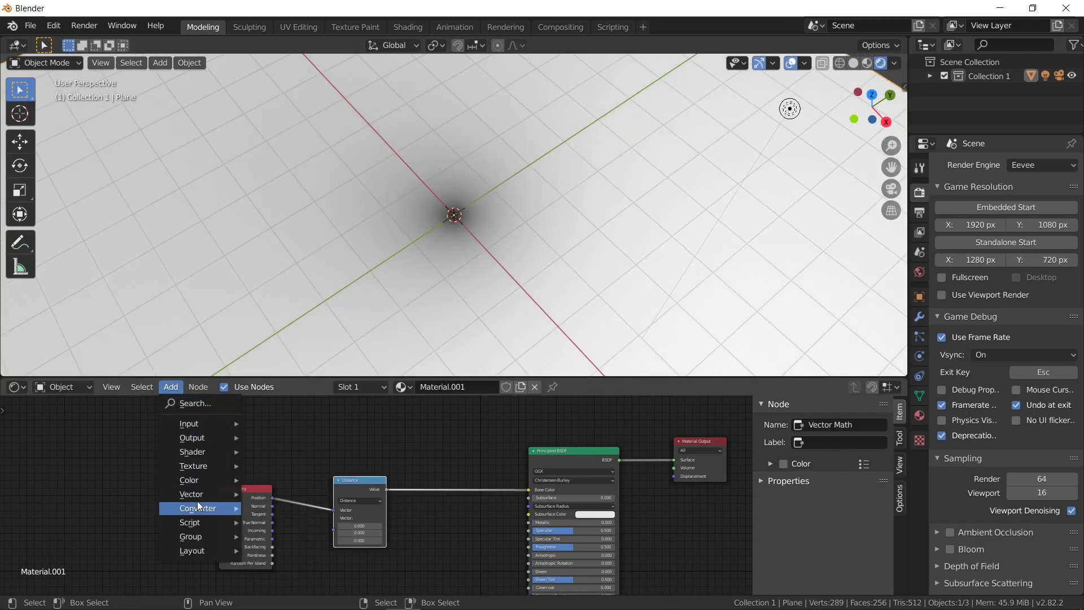
mouse_move(199, 507)
left_click(282, 402)
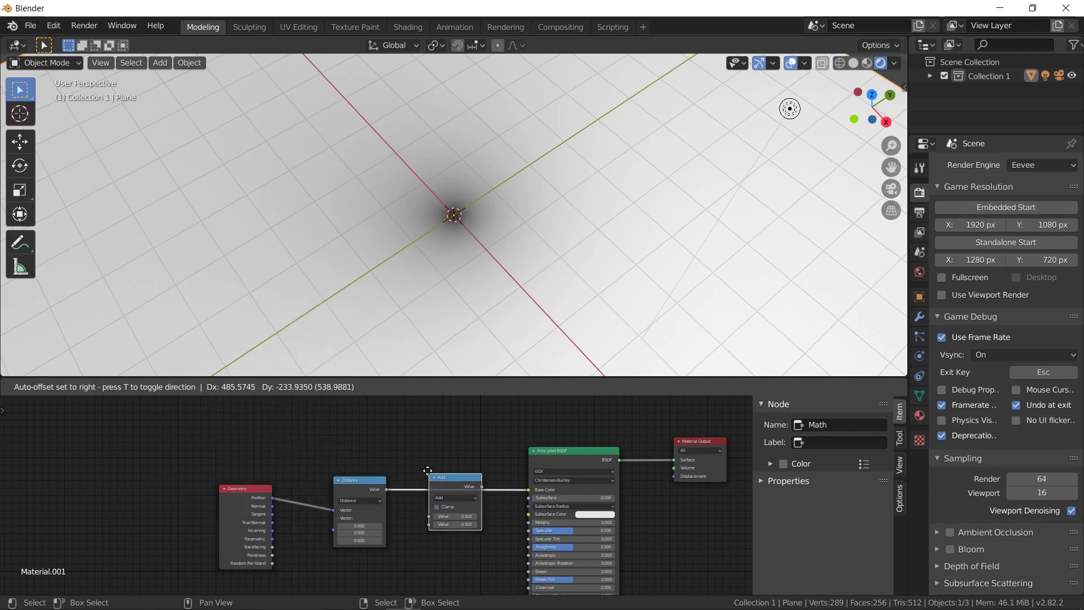
left_click(416, 453)
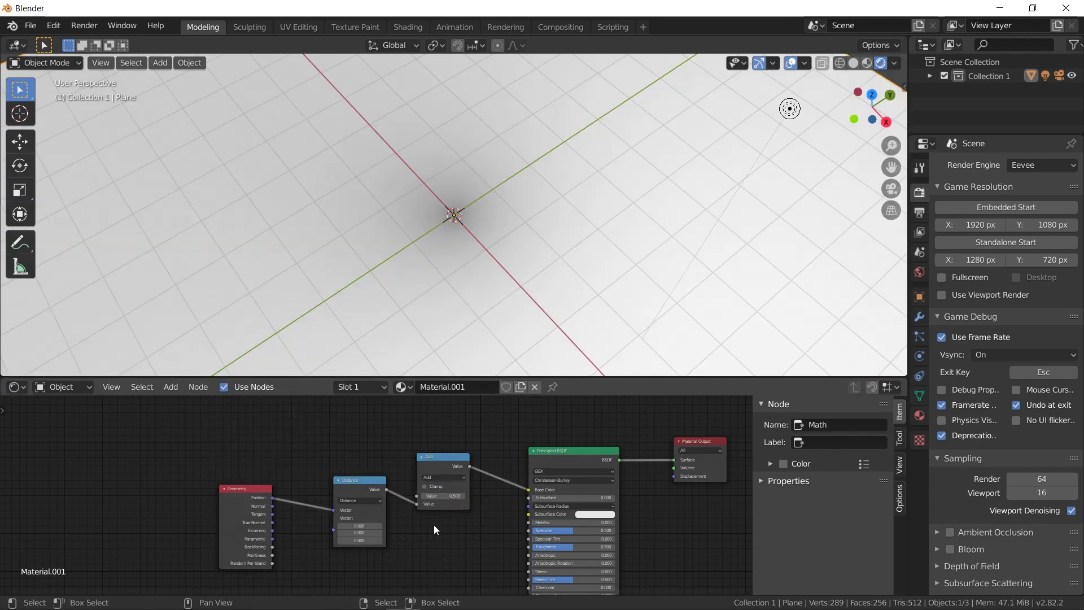
Set the Math node's first value to 6 and change its operation to Subtract
left_click(440, 496)
type("6")
key("Return")
left_click_drag(362, 489, 337, 485)
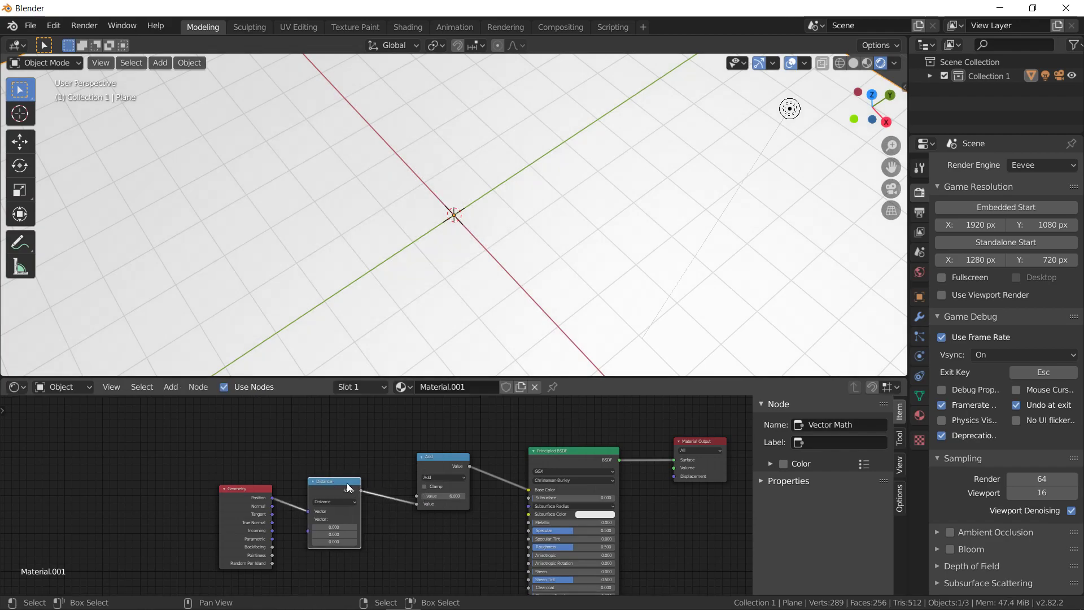
left_click(436, 477)
left_click(439, 493)
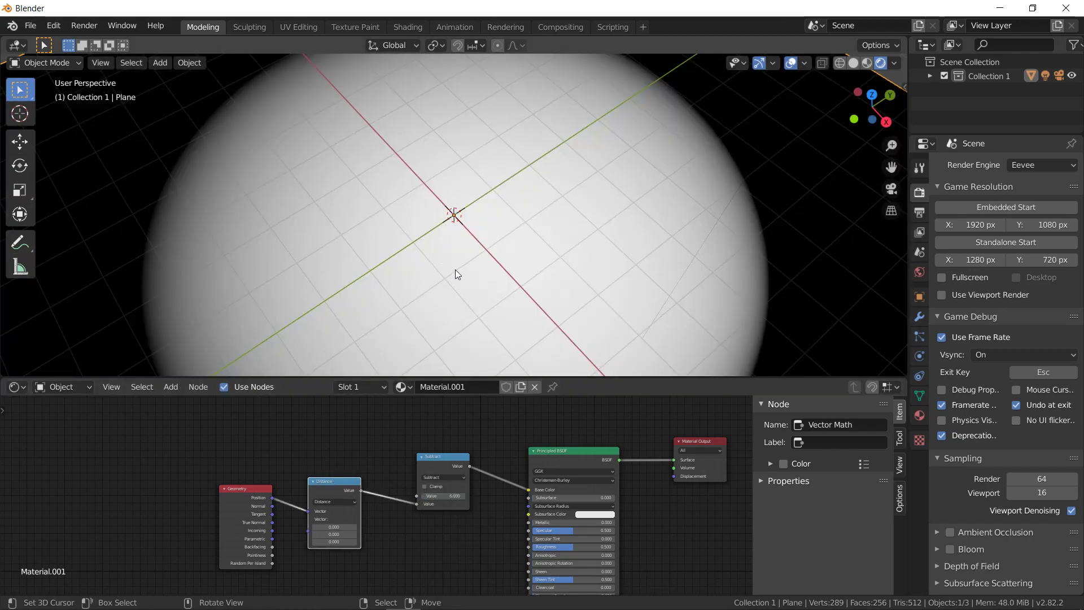
scroll(455, 269, "down", 2)
middle_click_drag(455, 269, 459, 224)
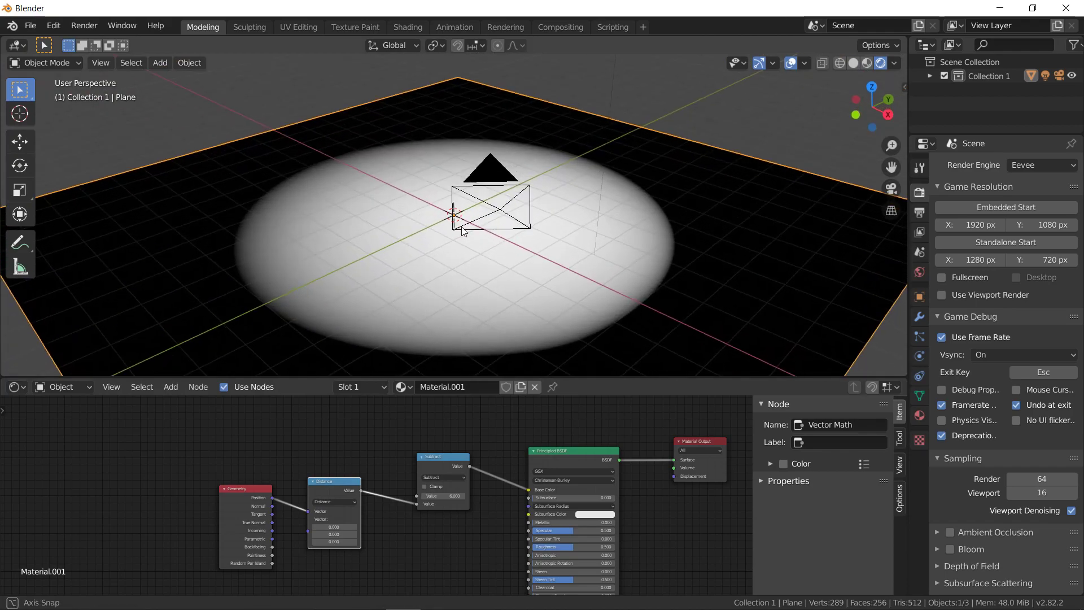
Insert a duplicate of the Subtract node between Distance and Subtract, and feed the distance value into both of its inputs
middle_click_drag(198, 511, 310, 503)
left_click_drag(349, 481, 276, 482)
left_click_drag(440, 480, 351, 480)
left_click(541, 447)
key("shift+d")
left_click(418, 454)
left_click_drag(385, 483, 419, 505)
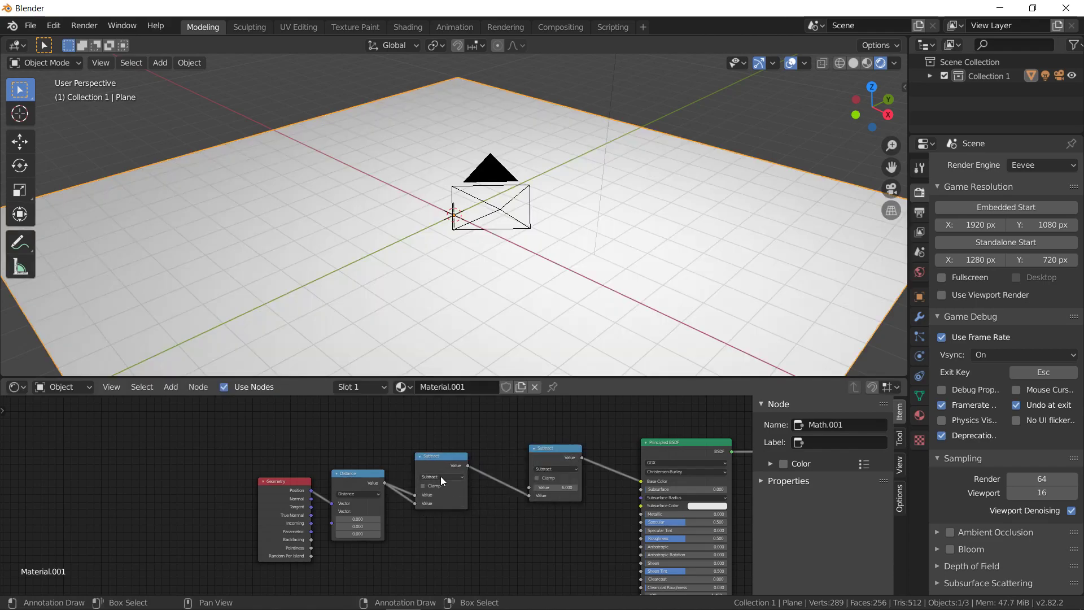
Change the duplicated Math node's operation to Multiply
left_click(440, 476)
left_click(442, 499)
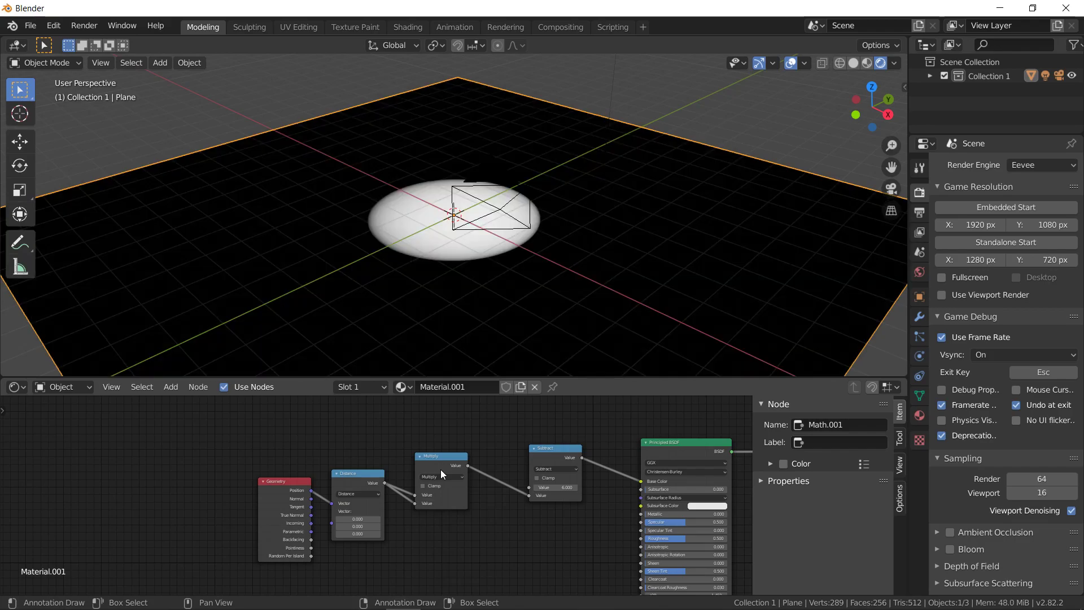
scroll(451, 235, "up", 3)
middle_click_drag(459, 234, 468, 257)
Insert a duplicate of the Multiply node before Subtract and set its second value to 0.25
left_click(437, 456)
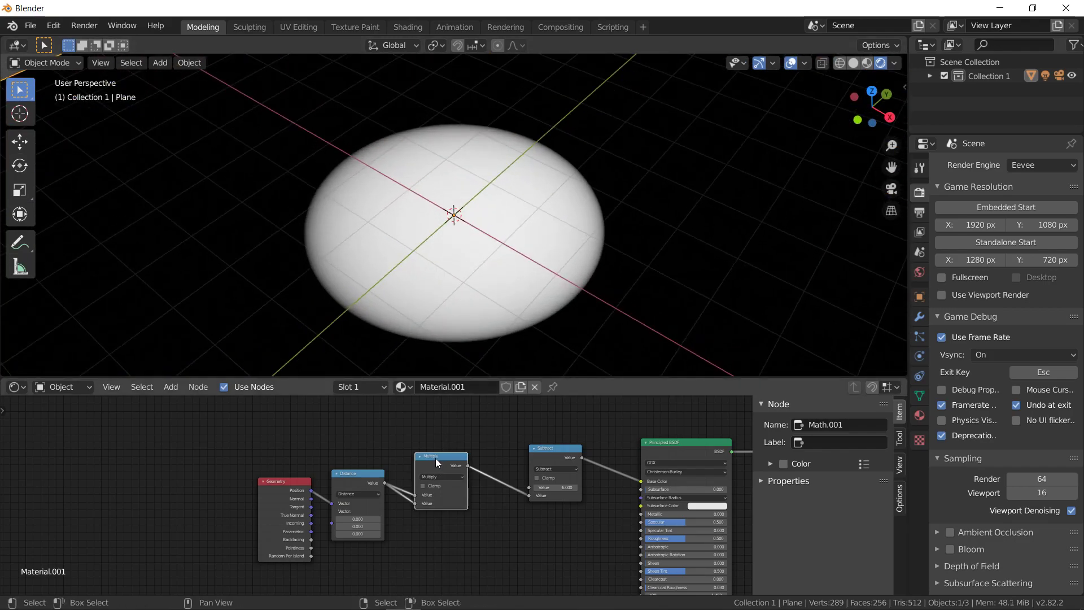
key("shift+d")
left_click(519, 459)
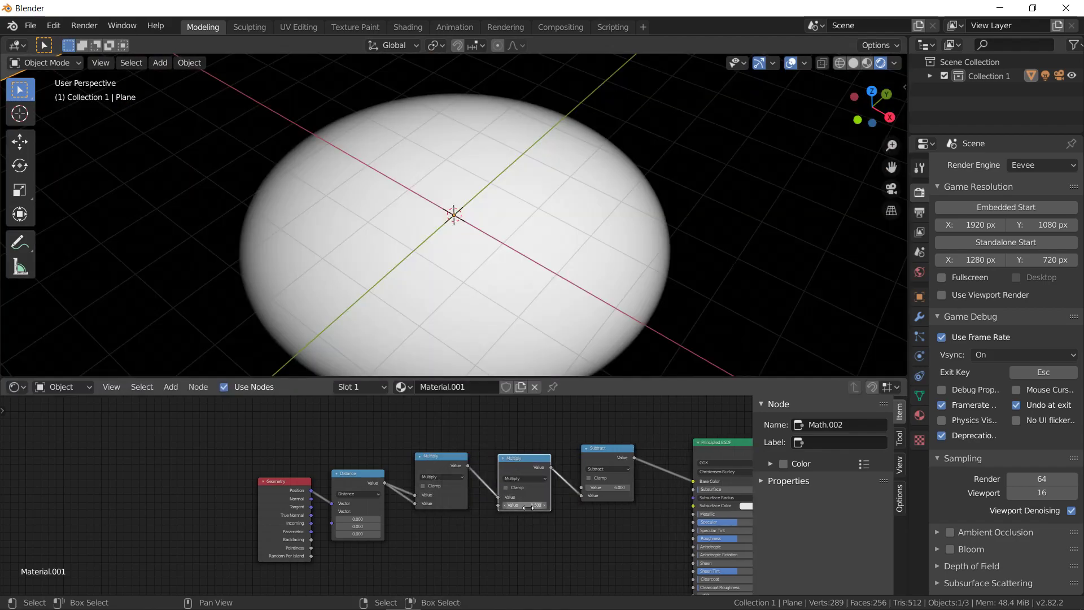
left_click(529, 505)
type(".25")
key("Return")
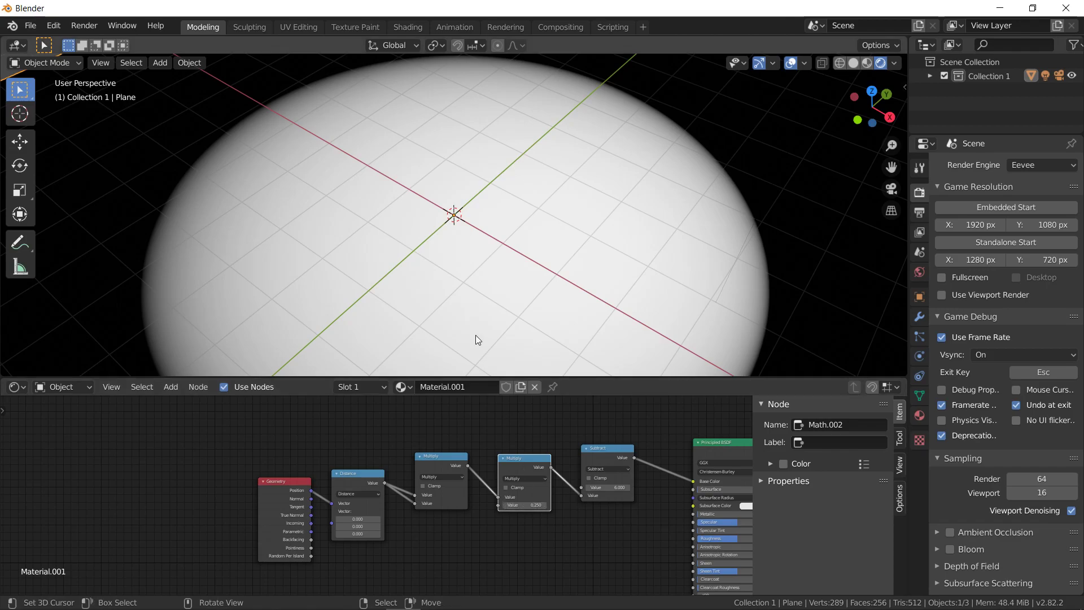
Rearrange the Geometry, Distance, Multiply and Subtract nodes to leave free space in front of the Subtract node
scroll(470, 330, "down", 2)
middle_click_drag(440, 264, 440, 197)
scroll(457, 497, "down", 5)
left_click_drag(314, 499, 248, 499)
scroll(390, 497, "up", 3)
scroll(338, 497, "up", 3)
middle_click_drag(343, 497, 225, 496)
scroll(320, 490, "up", 1)
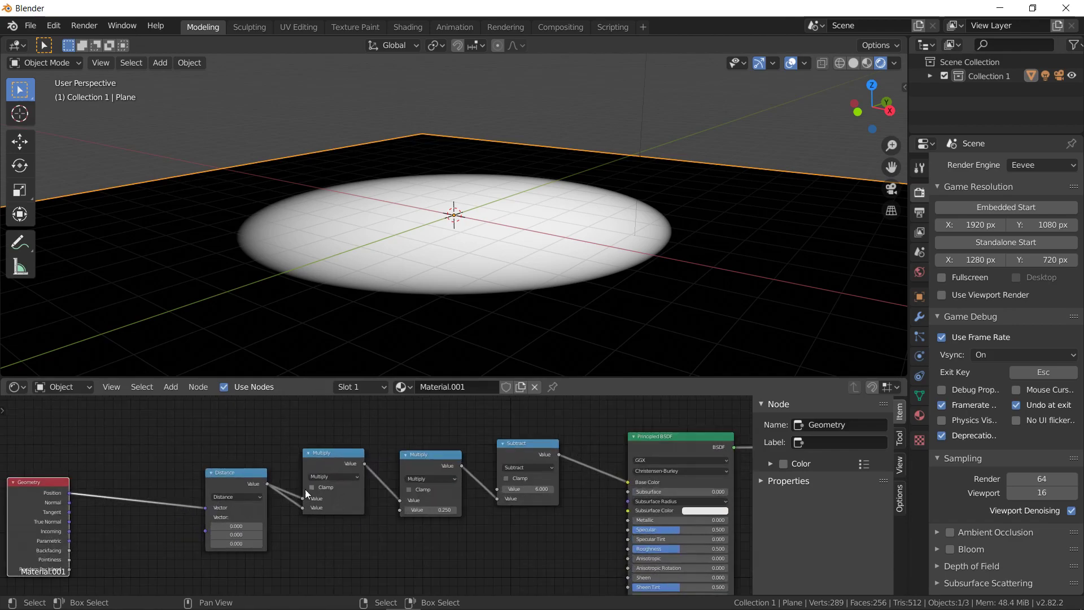
left_click_drag(215, 487, 138, 490)
left_click_drag(324, 456, 234, 458)
left_click_drag(414, 465, 305, 468)
left_click(524, 451)
left_click_drag(524, 452, 480, 458)
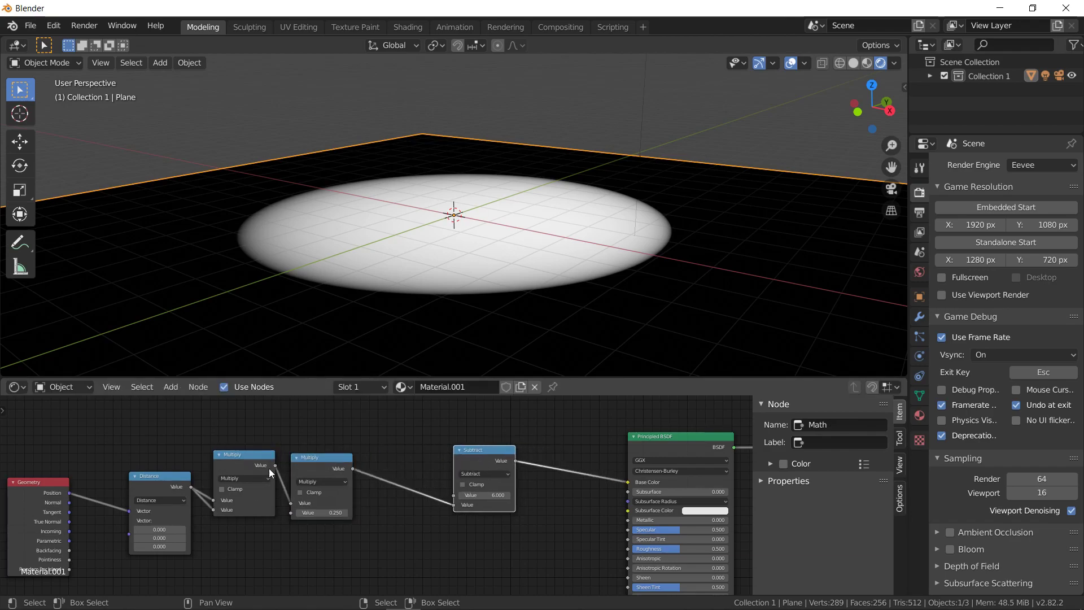
Add a Math node set to Add and connect its output to the Subtract node's first value
left_click(171, 387)
mouse_move(210, 506)
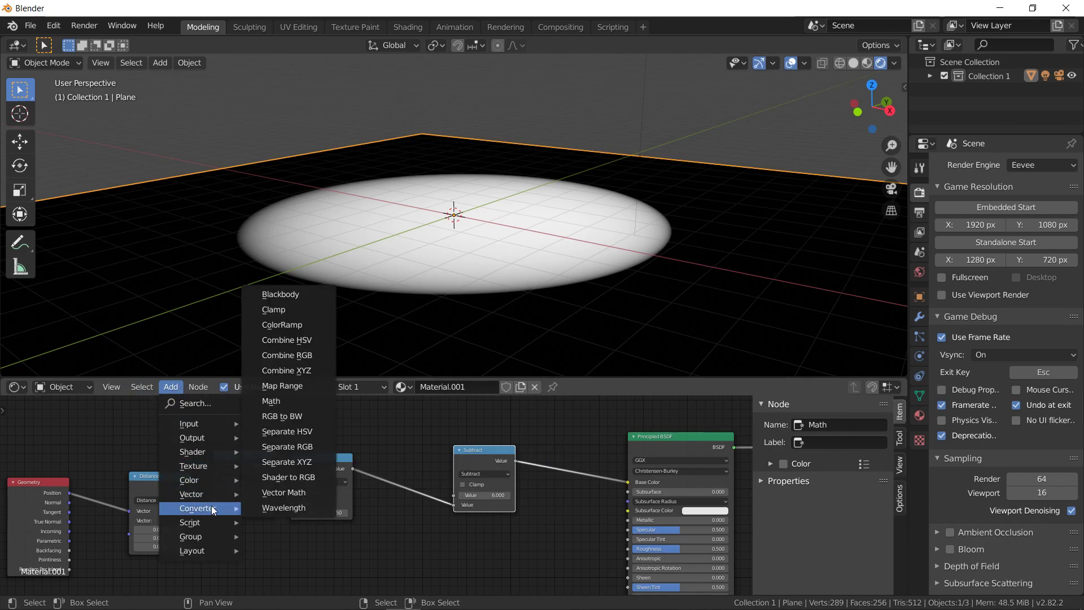
left_click(291, 402)
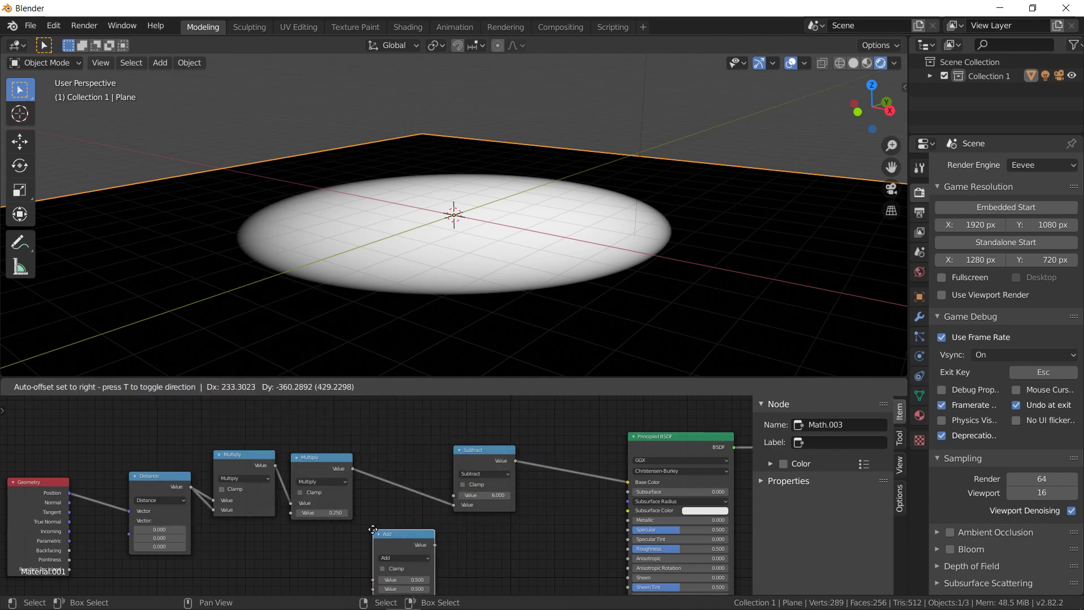
left_click(402, 540)
left_click_drag(434, 544, 452, 497)
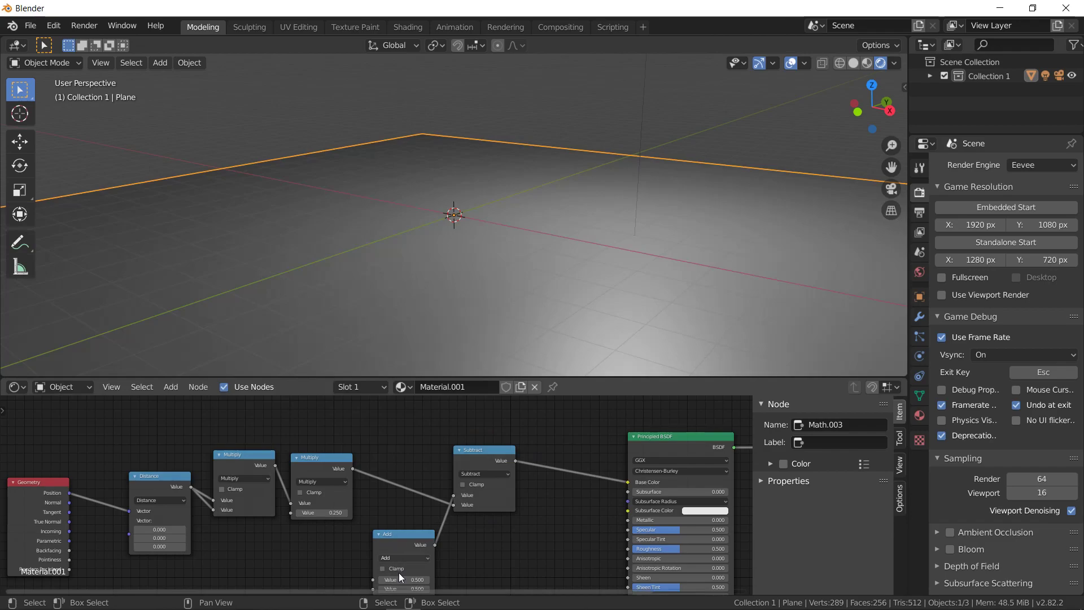
Set the Add node's first value to 6
double_click(408, 580)
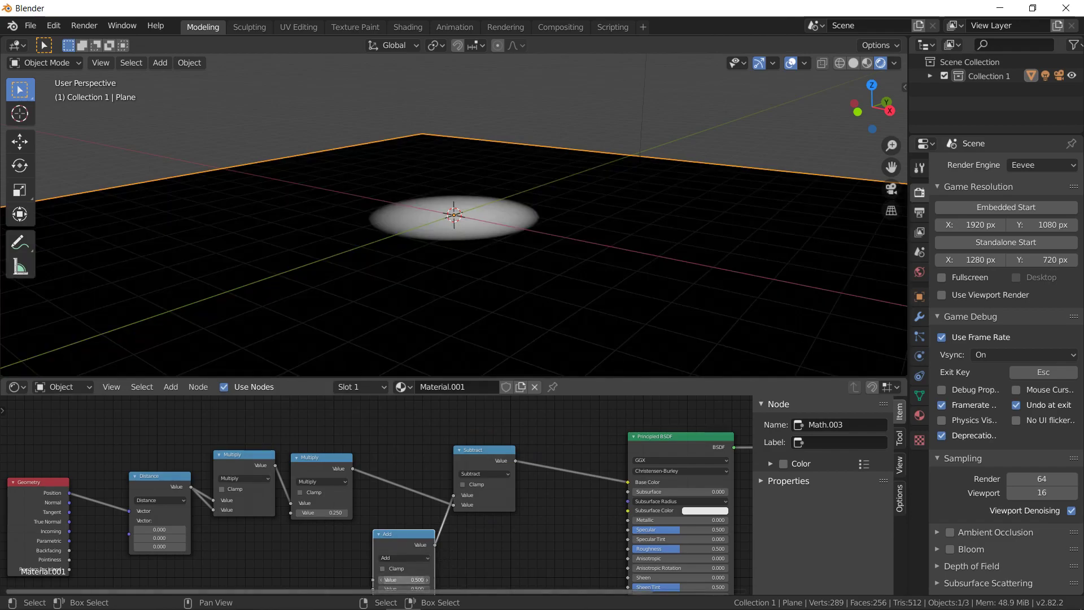
type("6")
key("Return")
Add a Noise Texture node in the free space before the Add node
middle_click_drag(482, 557, 507, 520)
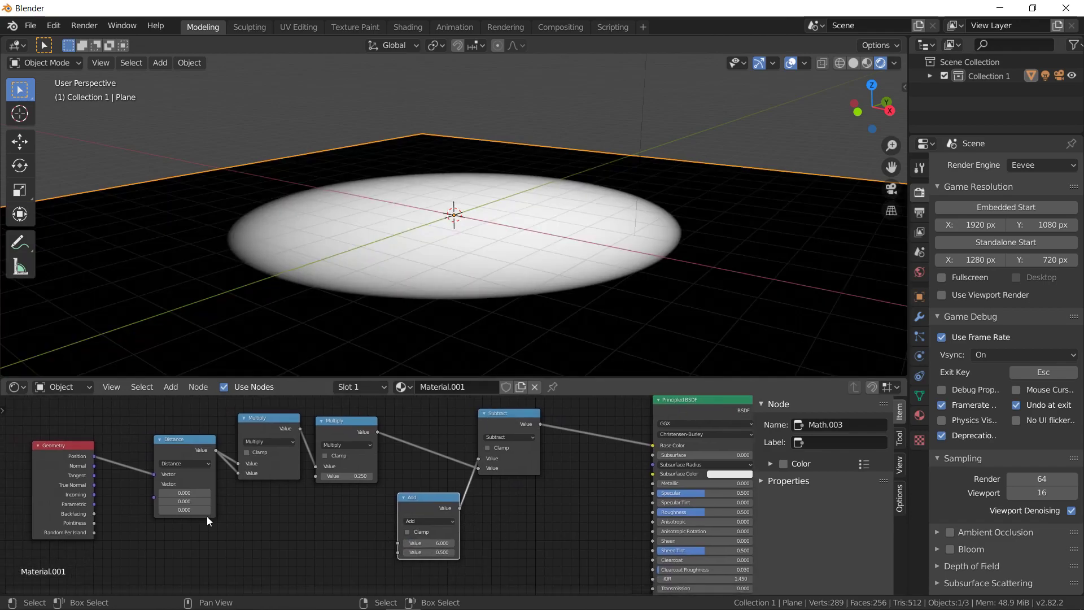
left_click(171, 386)
mouse_move(205, 472)
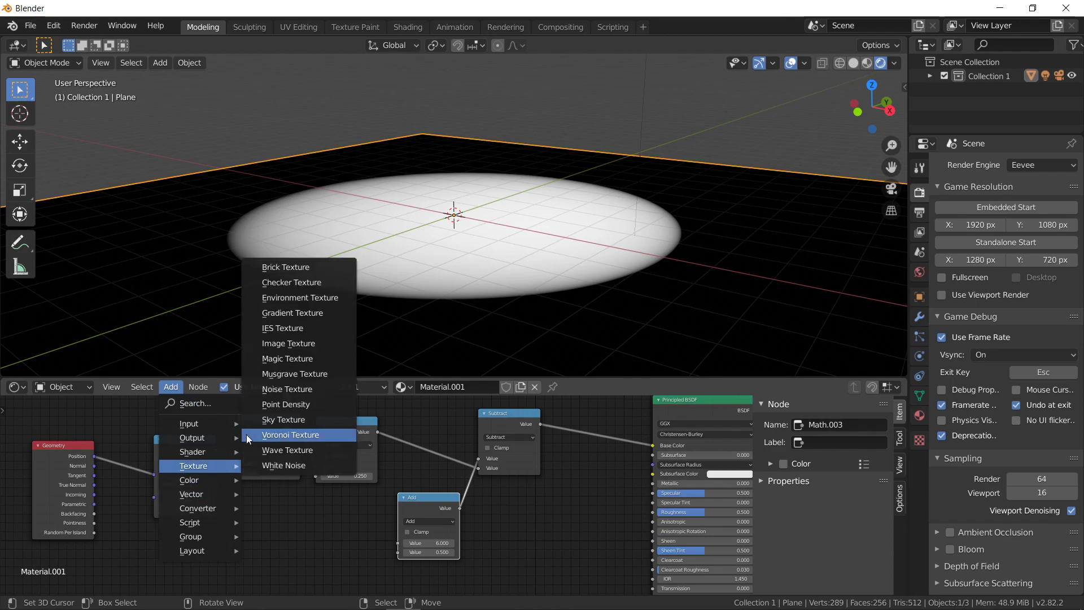
left_click(277, 406)
left_click(277, 553)
middle_click_drag(347, 576, 349, 527)
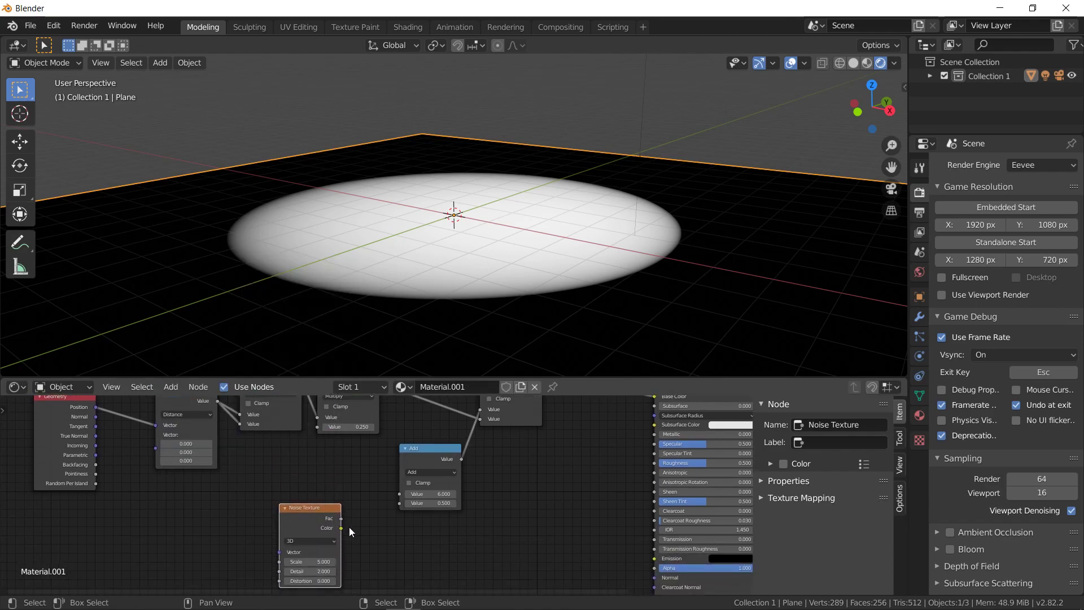
Connect the Noise Texture's Fac output to the Add node's second value and the Geometry node's Position output to the texture's Vector input
left_click_drag(340, 519, 403, 503)
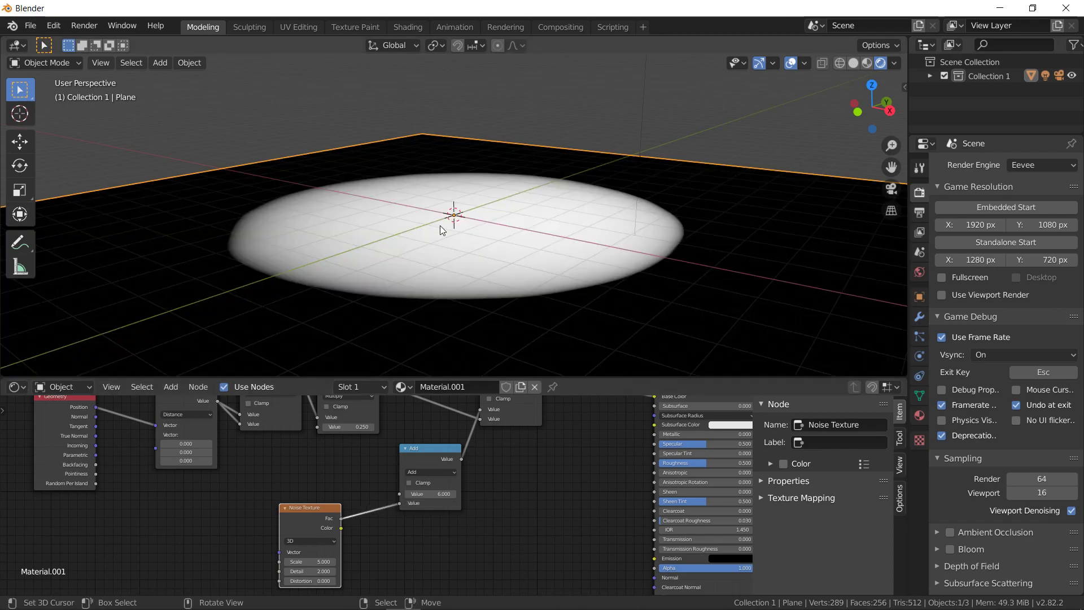
middle_click_drag(431, 179, 445, 219)
scroll(444, 219, "up", 1)
scroll(445, 219, "down", 1)
middle_click_drag(387, 351, 401, 306)
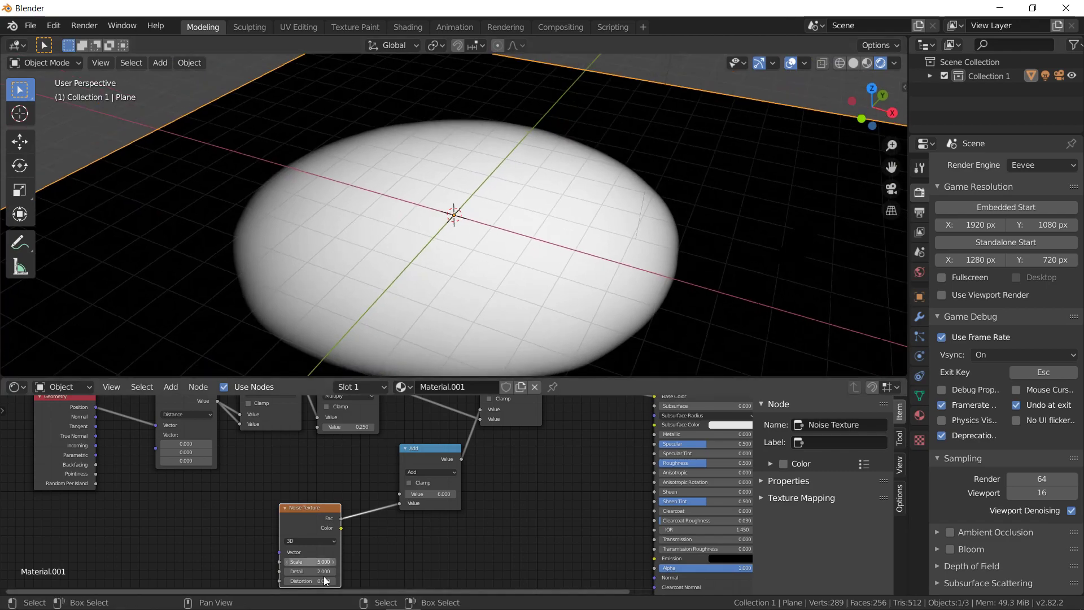
left_click_drag(278, 551, 91, 406)
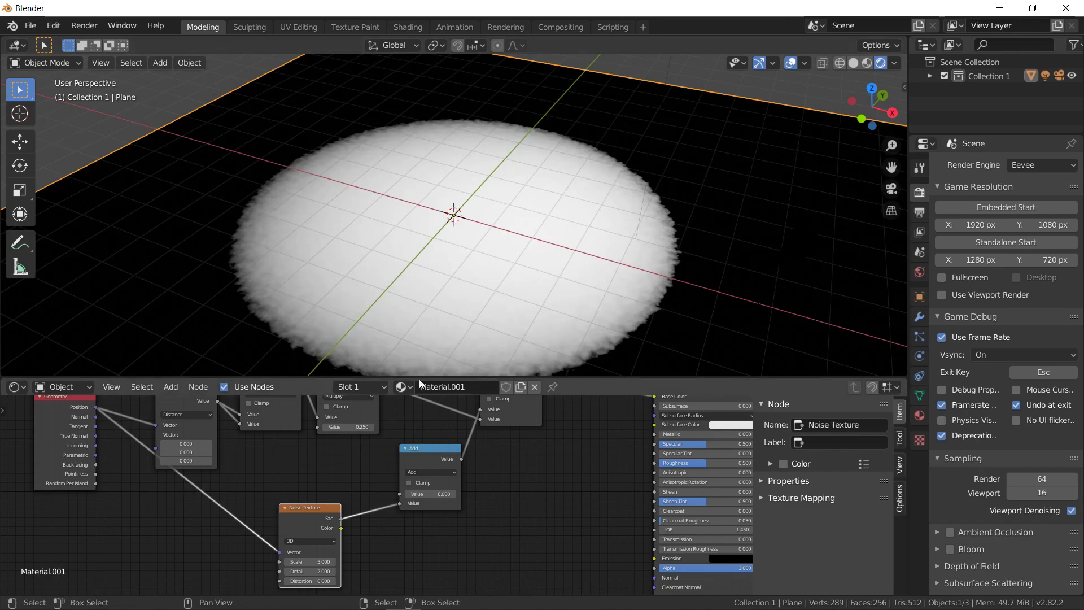
Add a Musgrave Texture node directly below the Noise Texture node
middle_click_drag(370, 491, 422, 472)
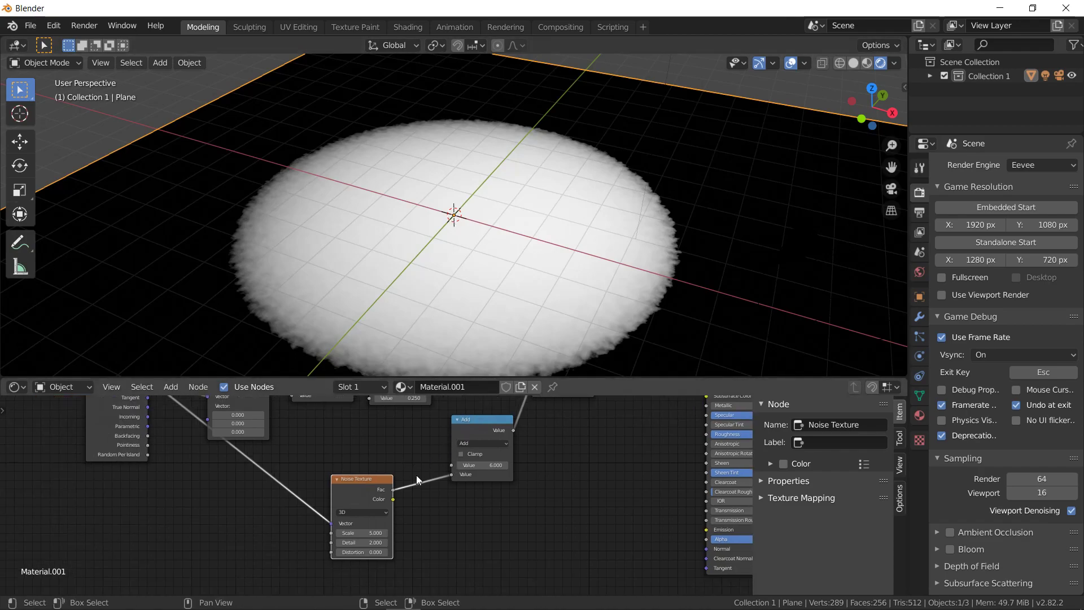
left_click(170, 386)
mouse_move(208, 467)
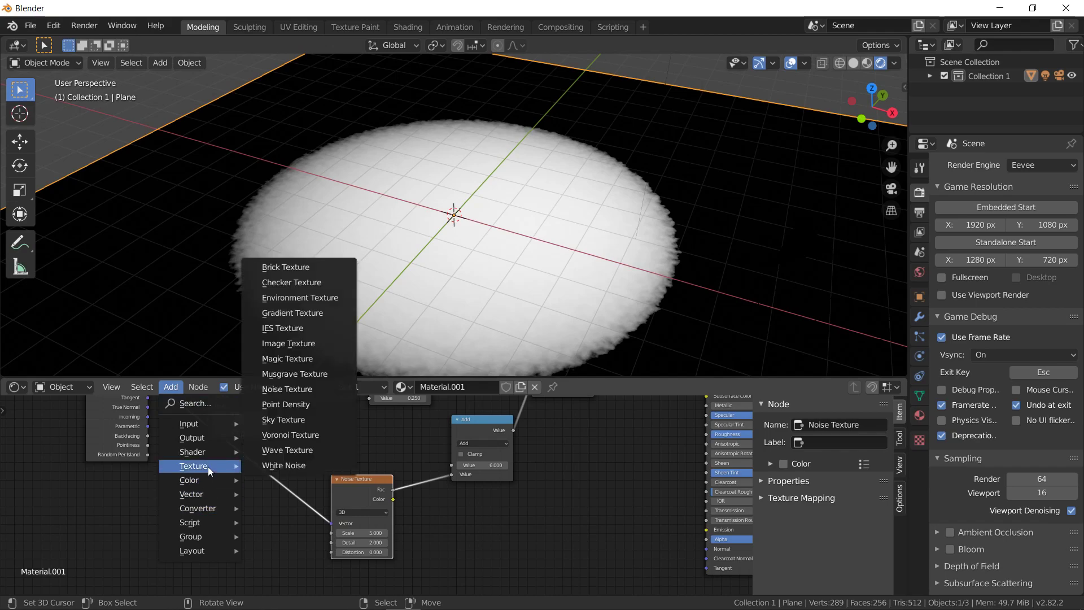
left_click(294, 374)
left_click(329, 567)
Duplicate the Add node onto the link after the Noise Texture and connect the Musgrave Texture's Fac output to its second value
key("shift+d")
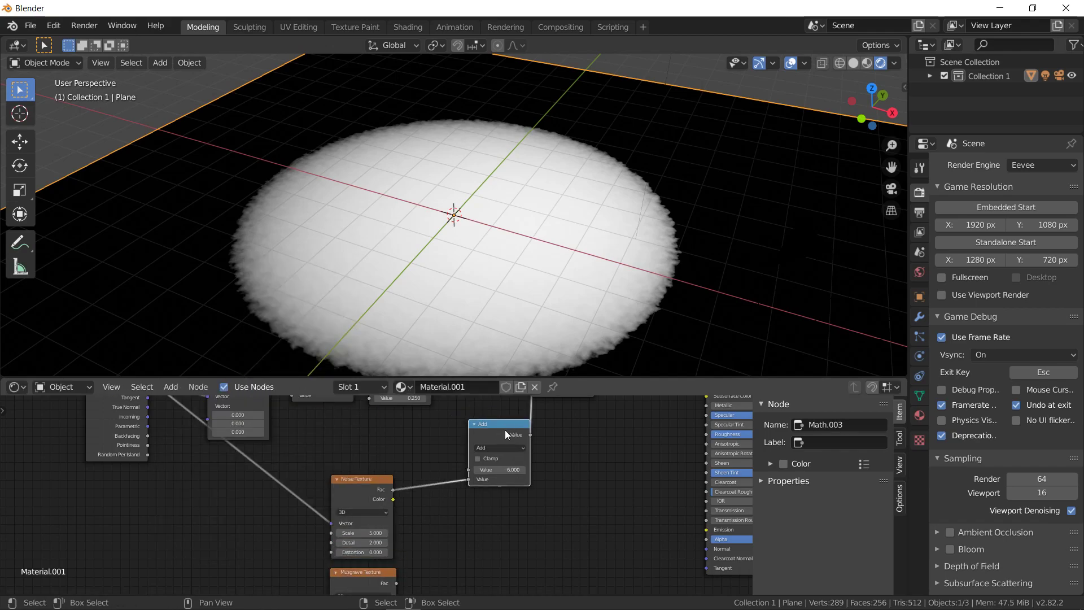
left_click(464, 482)
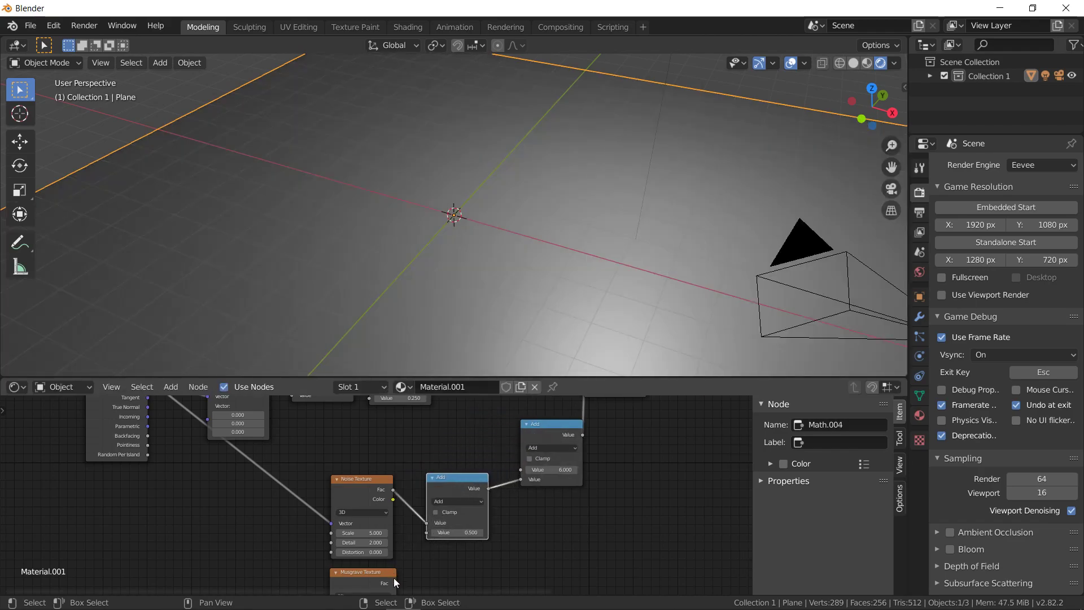
left_click_drag(398, 582, 426, 532)
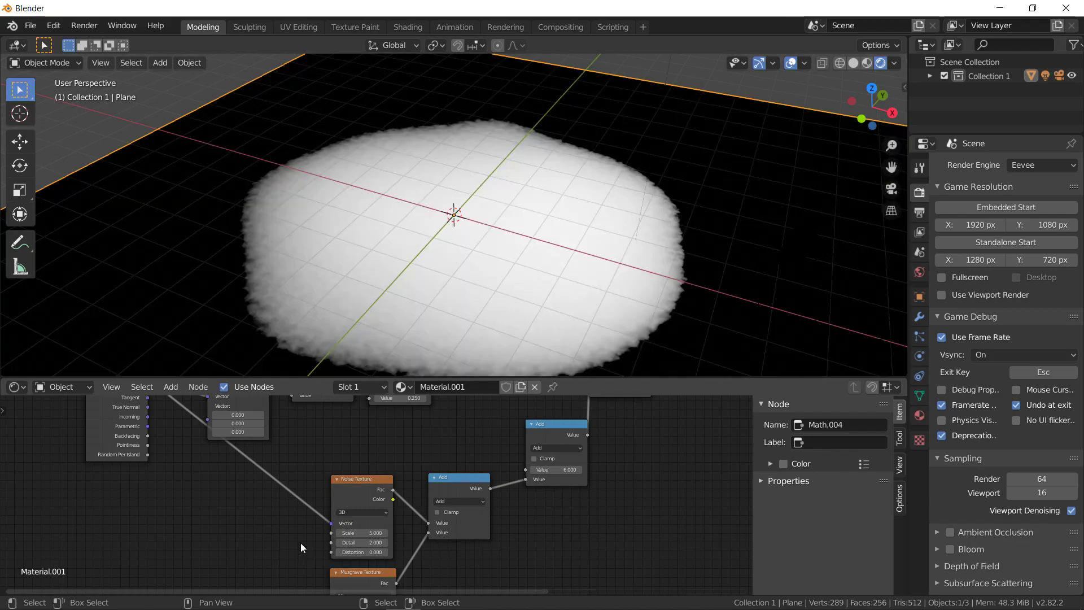
Connect the Geometry node's Position output to the Musgrave Texture's Vector input
scroll(300, 544, "down", 2)
left_click_drag(350, 574, 236, 423)
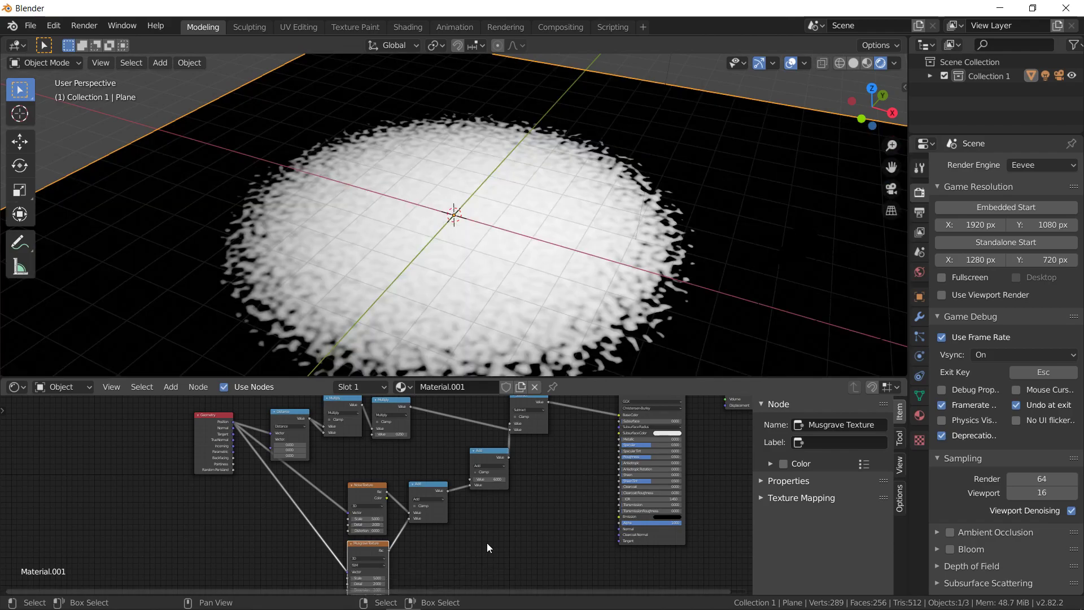
middle_click_drag(488, 557, 529, 562)
scroll(515, 439, "up", 1)
middle_click_drag(515, 438, 556, 556)
scroll(486, 452, "down", 3)
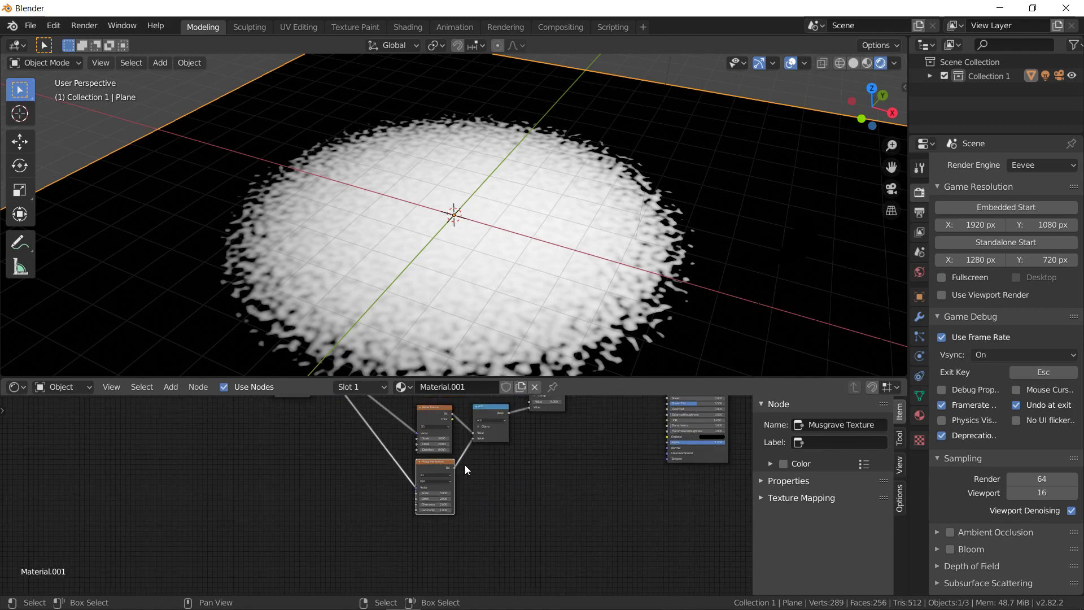
Collapse the Musgrave Texture node and place a duplicate of it below, linked to the Geometry node's Position output
left_click_drag(418, 436, 379, 489)
key("shift+d")
left_click(393, 499)
scroll(380, 489, "up", 2)
Collapse and duplicate the Add node onto its output link, and connect the lower Musgrave Texture's Fac output to the copy's second value
left_click(492, 405)
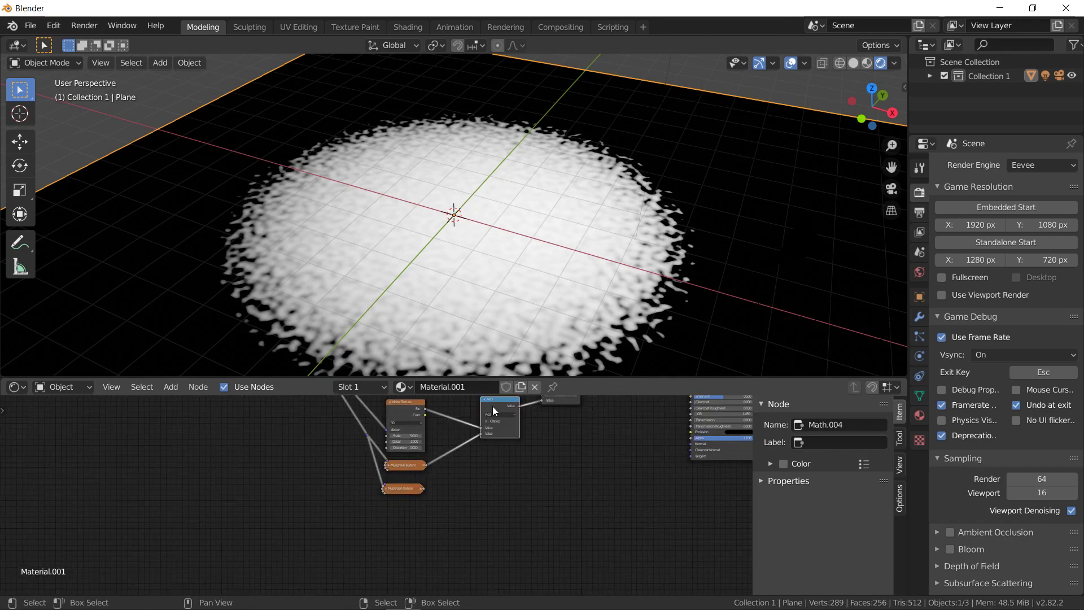
key("h")
key("shift+d")
left_click(507, 412)
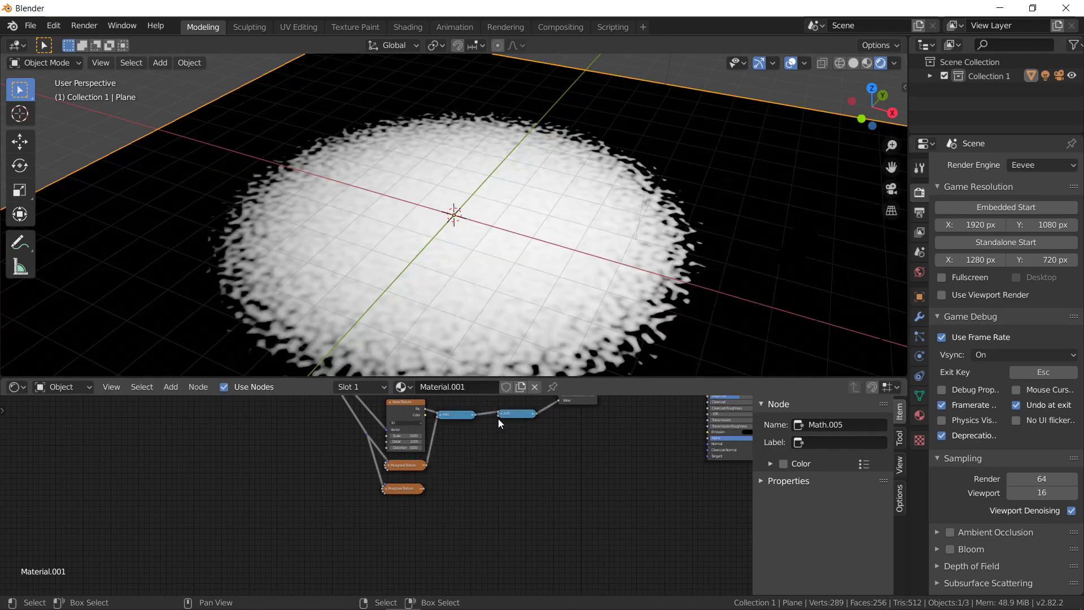
left_click_drag(499, 415, 422, 489)
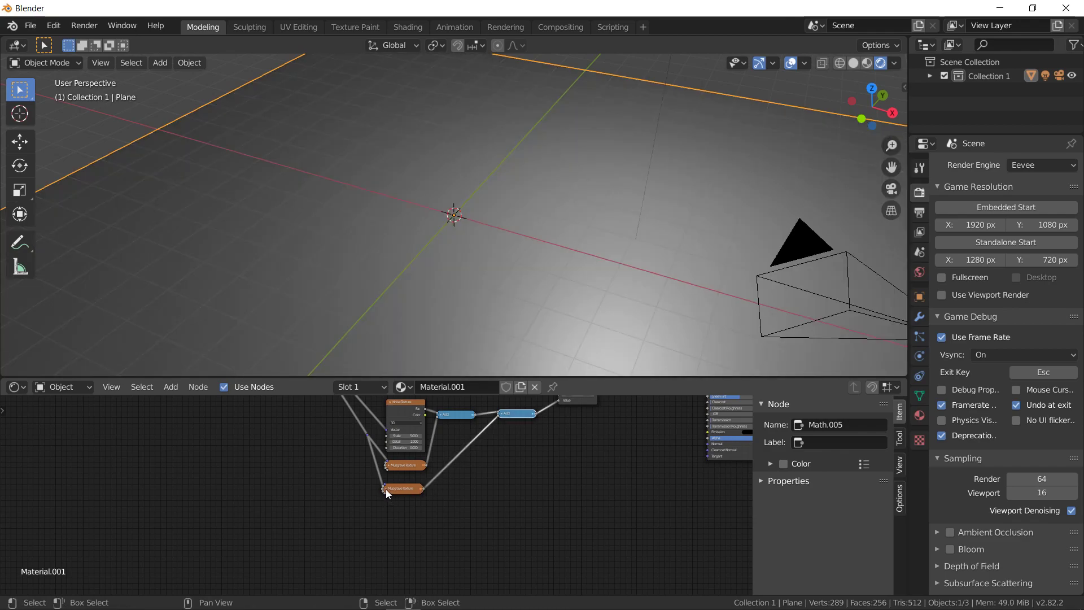
Expand the lower Musgrave Texture node and set its Detail to 0.5
left_click(387, 488)
left_click(398, 530)
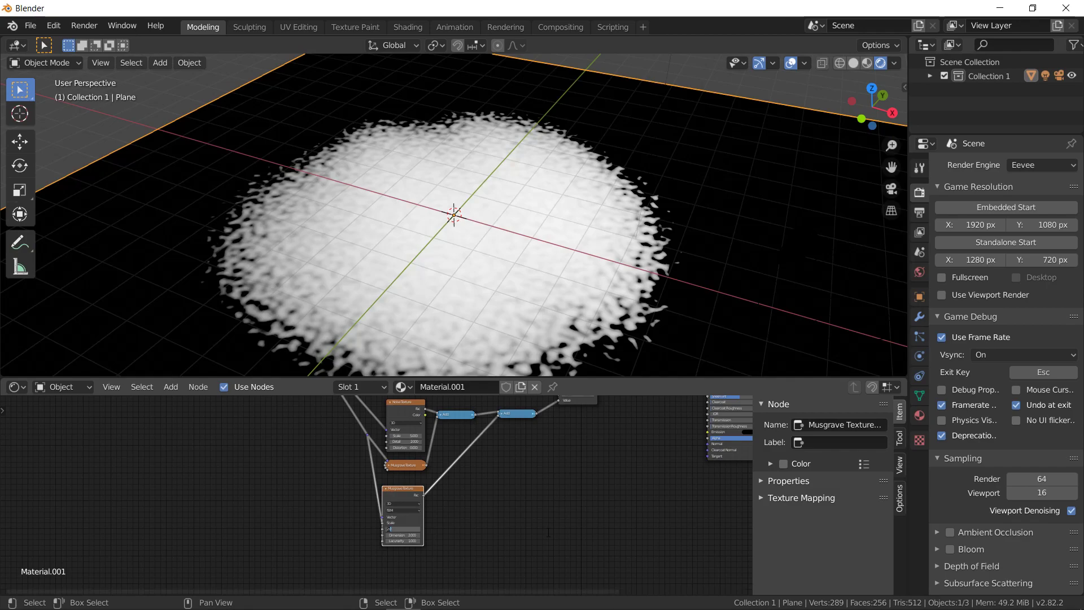
type("3")
key("Return")
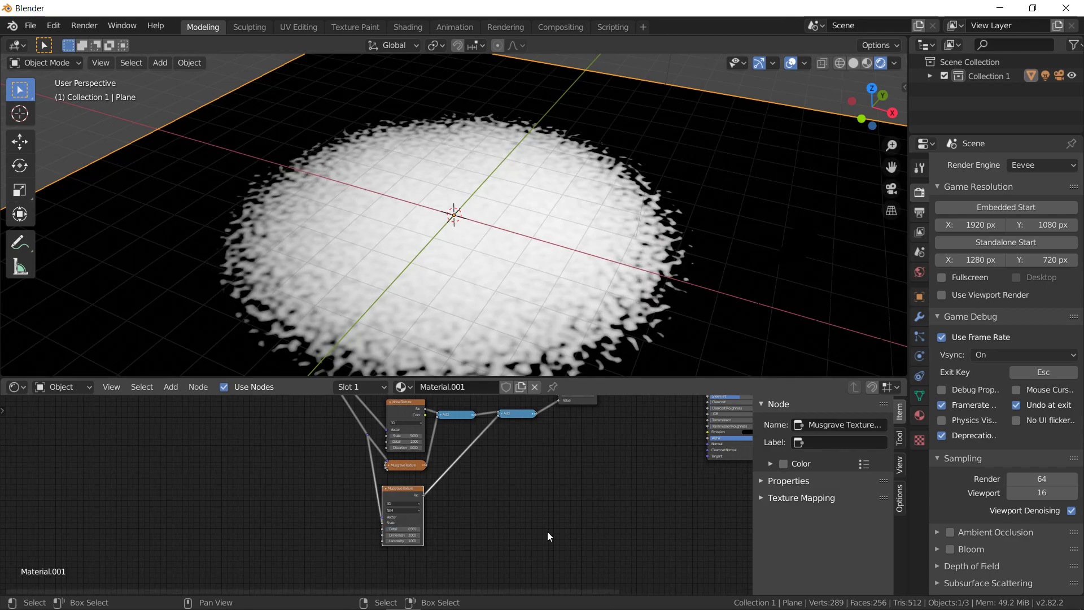
middle_click_drag(500, 198, 520, 187)
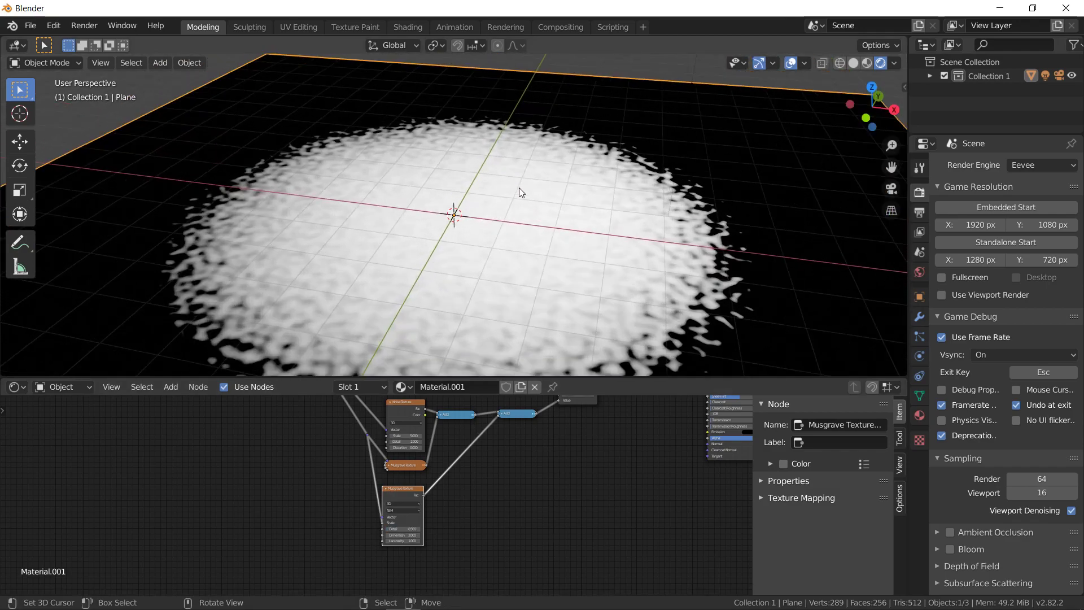
Move the Geometry Position link on the lower Musgrave Texture from its Scale input to its Vector input
middle_click_drag(503, 439, 503, 472)
left_click(167, 387)
middle_click_drag(447, 564, 468, 512)
scroll(461, 481, "up", 7)
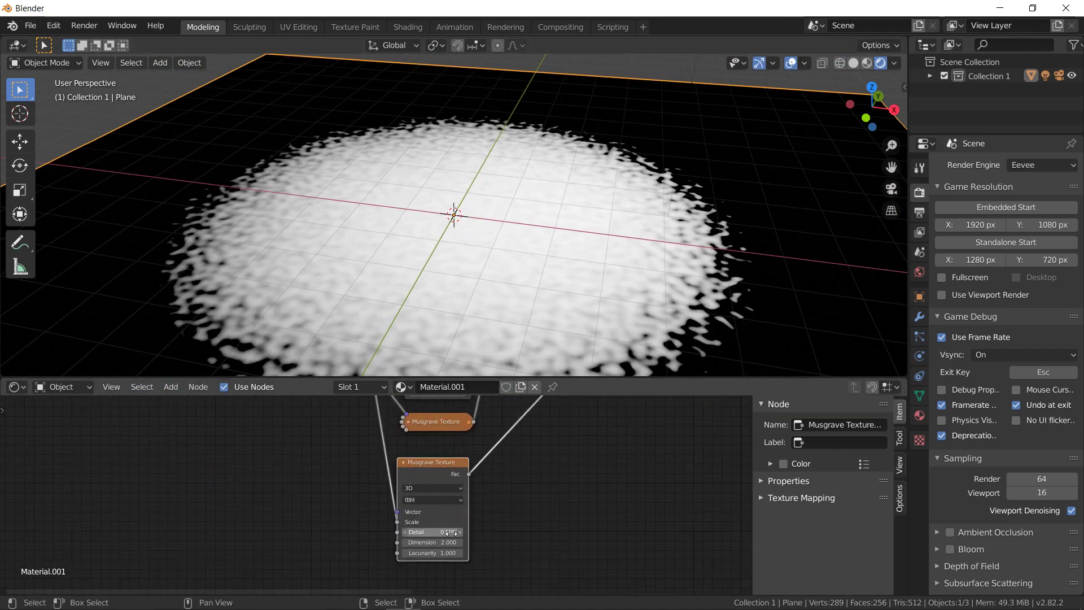
scroll(296, 465, "down", 6)
middle_click_drag(314, 431, 346, 442)
scroll(347, 442, "up", 3)
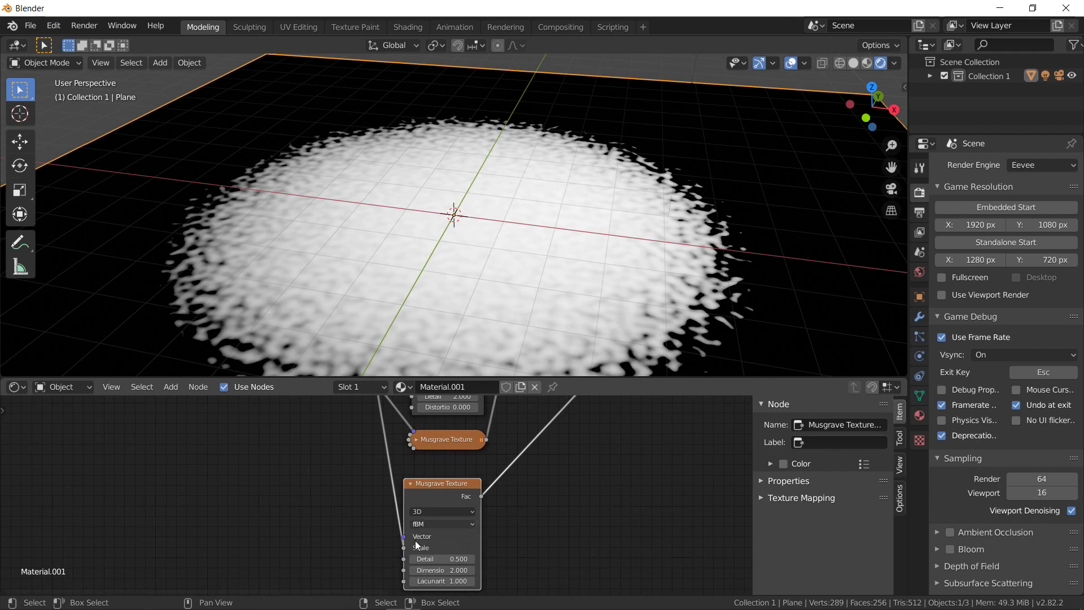
left_click_drag(404, 549, 404, 536)
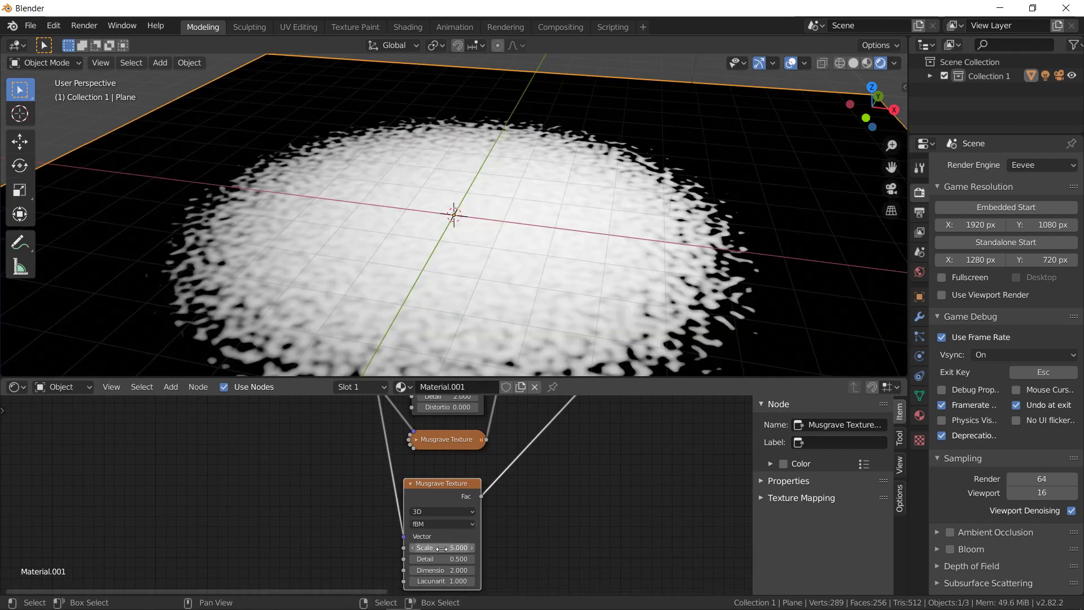
Try Scale values of 0.5 and 0.1 on the lower Musgrave Texture node
left_click(442, 549)
type("0.5")
key("Return")
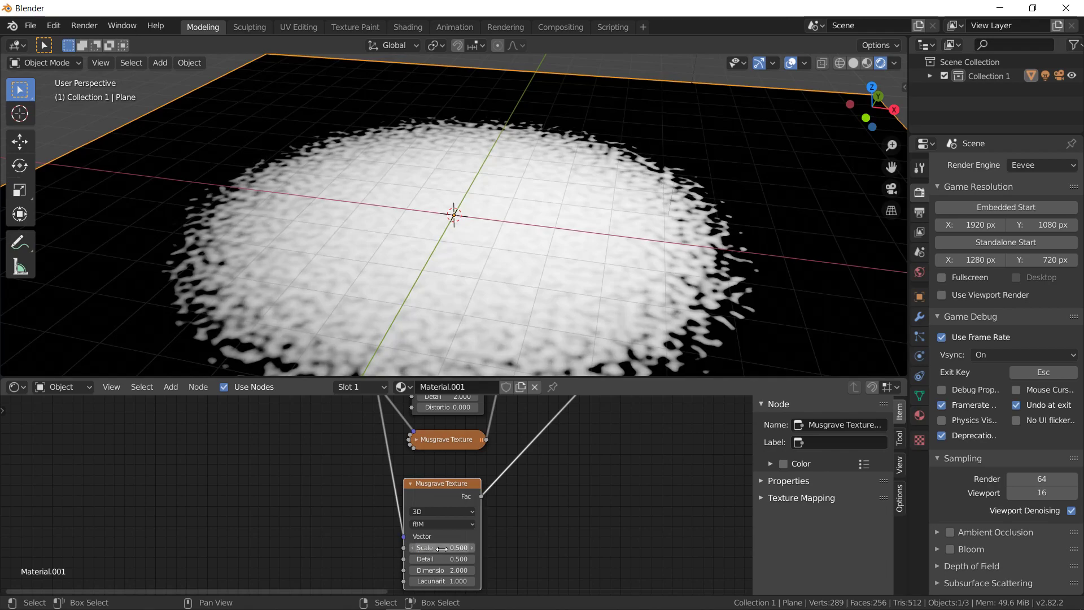
left_click(442, 549)
type("0.1")
key("Return")
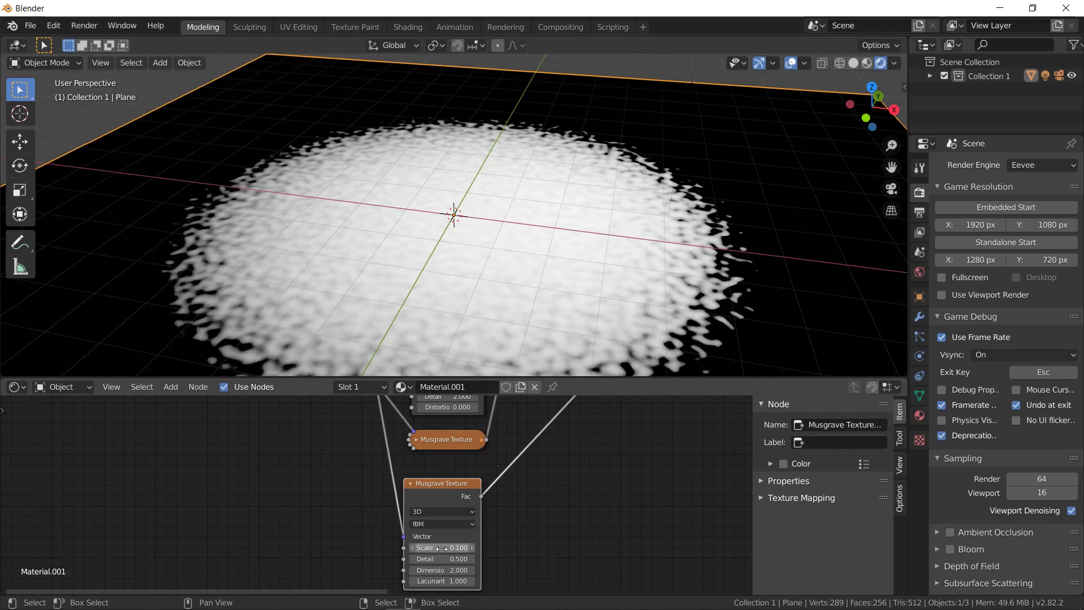
Insert a Math node on the link between the lower Musgrave Texture and the second collapsed Add node
scroll(463, 513, "down", 1)
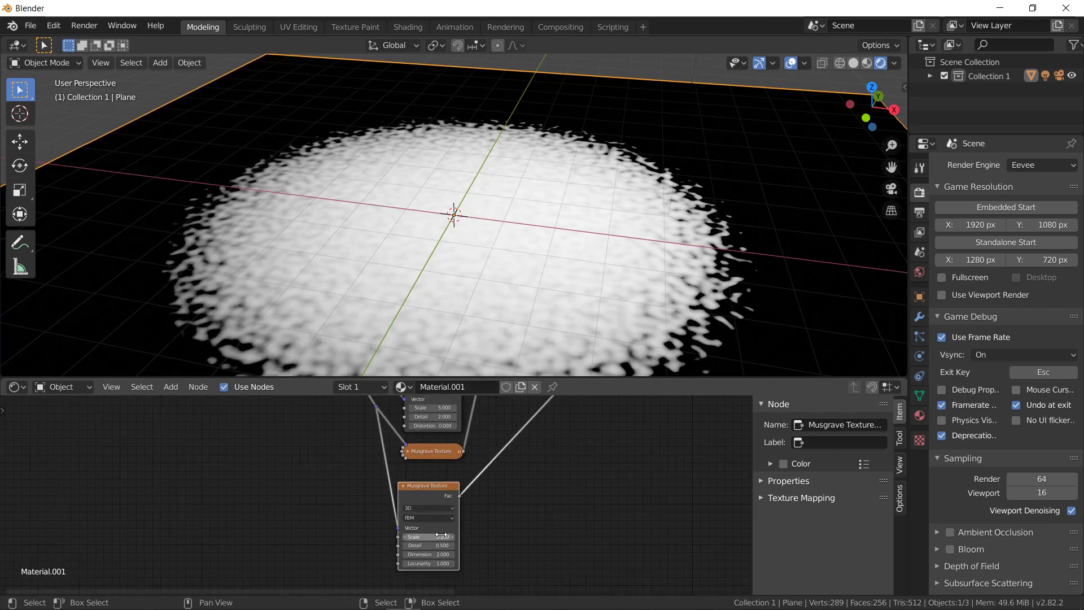
scroll(442, 489, "down", 1)
middle_click_drag(442, 489, 379, 525)
left_click(170, 387)
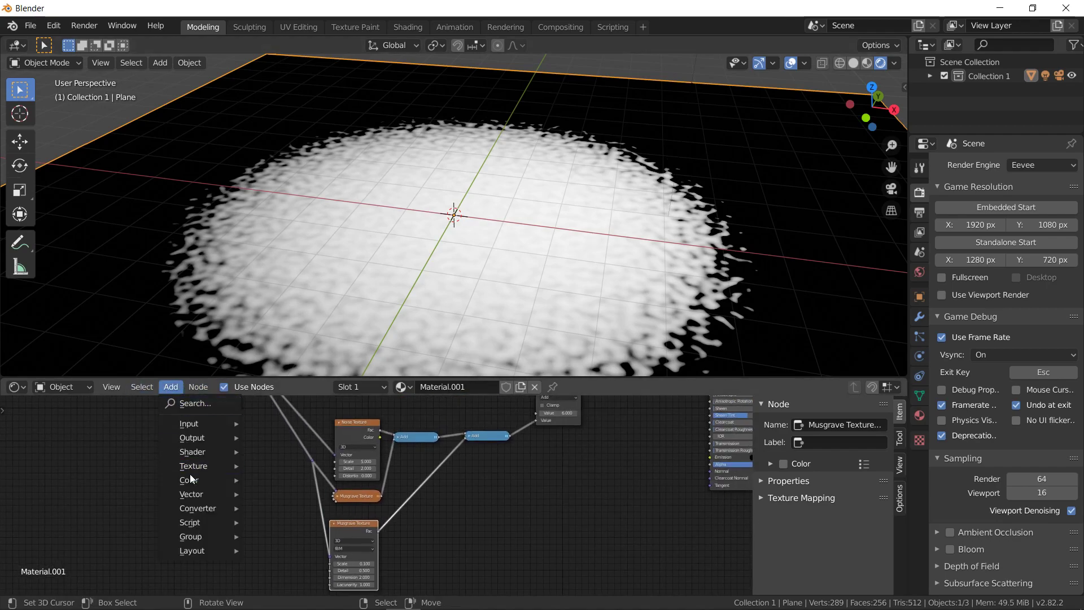
mouse_move(198, 508)
left_click(270, 401)
left_click(447, 530)
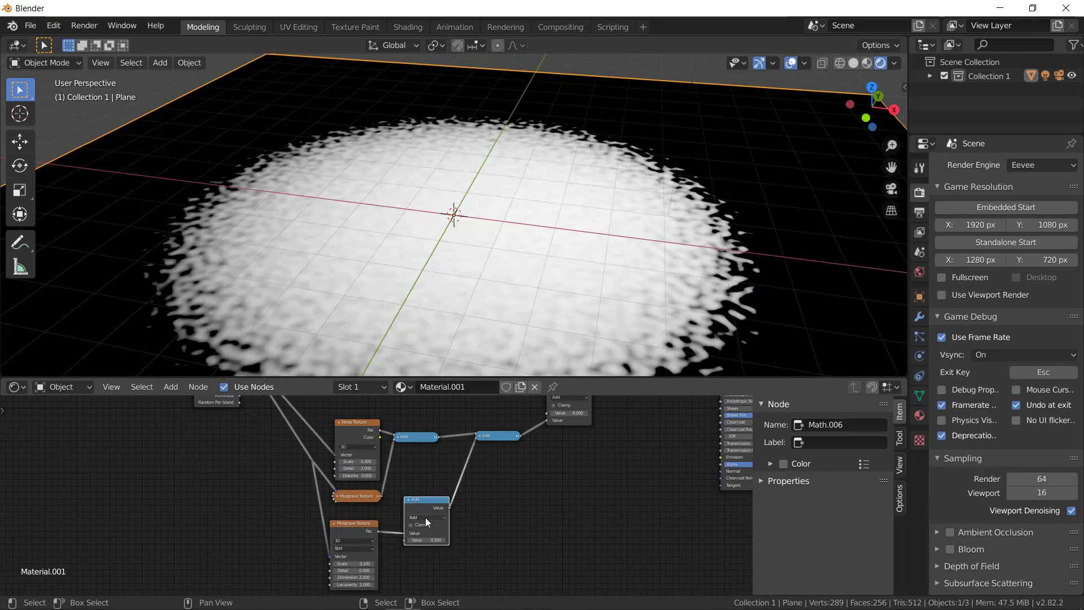
Switch the new Math node to Multiply and set its second value to 12
left_click(425, 517)
left_click(431, 496)
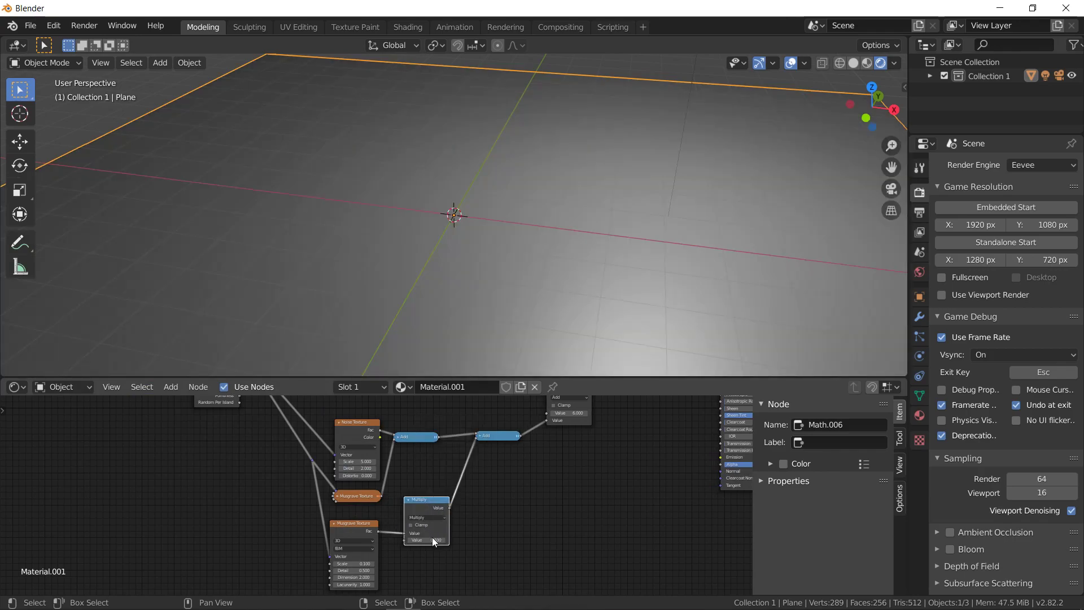
left_click_drag(432, 540, 483, 544)
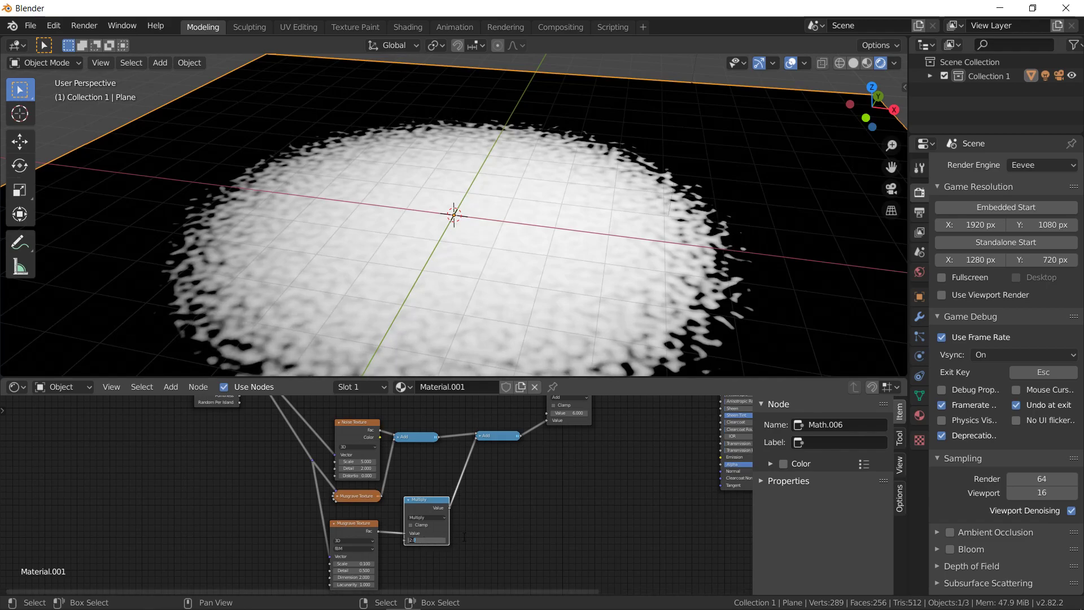
key("Return")
middle_click_drag(480, 316, 379, 248)
Set the lower Musgrave Texture's Scale to 1
middle_click_drag(361, 543, 370, 504)
scroll(368, 508, "up", 3)
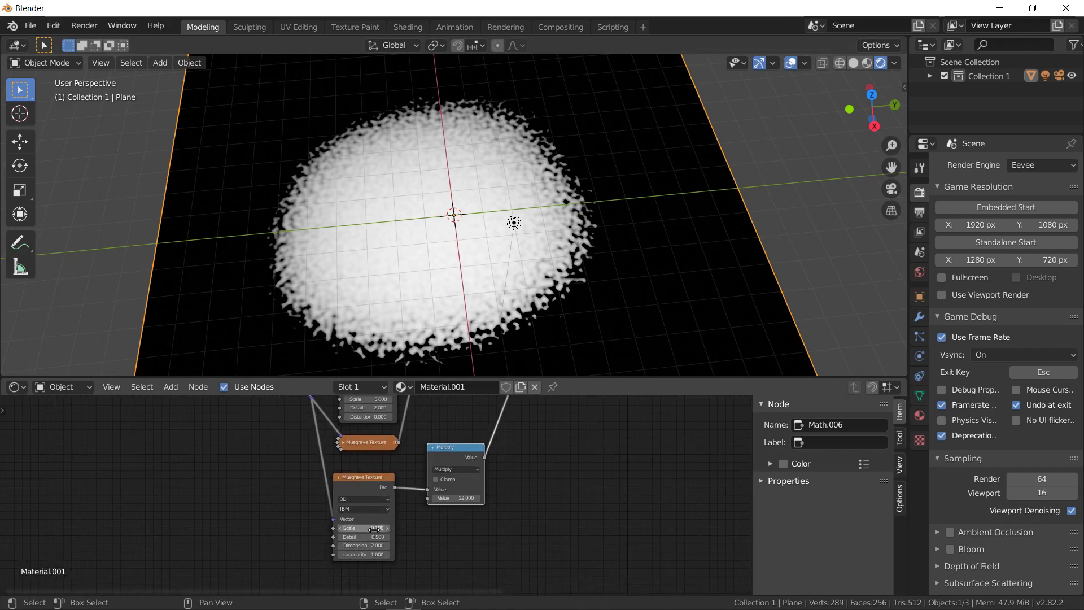
double_click(364, 528)
type("1")
key("Return")
Examine the irregular mask pattern on the plane up close and from above
middle_click_drag(458, 327, 486, 241)
scroll(486, 241, "up", 3)
scroll(487, 237, "down", 2)
scroll(487, 232, "up", 3)
scroll(488, 233, "down", 3)
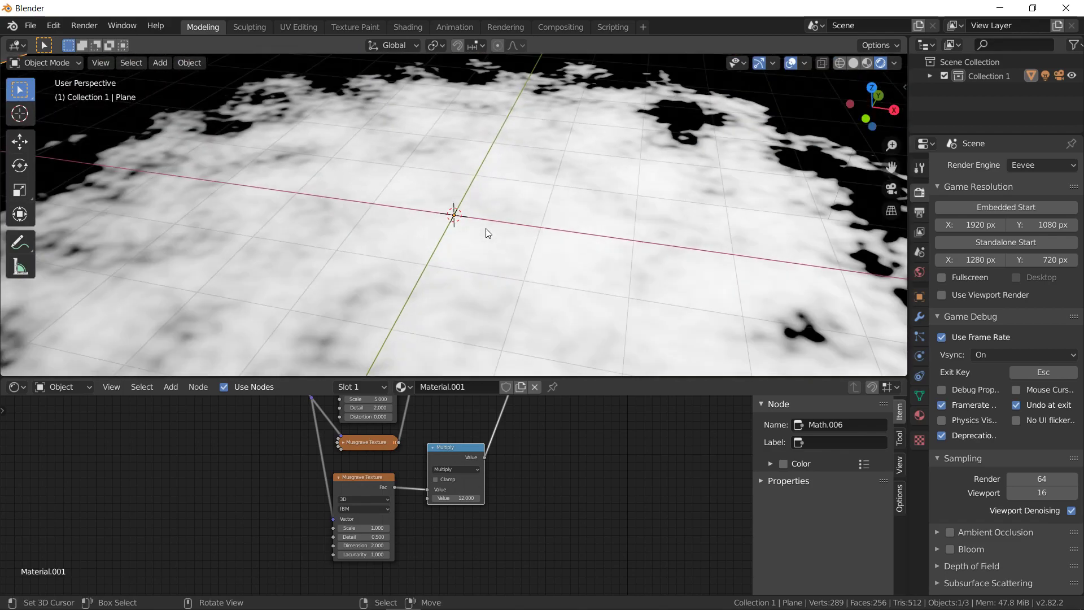
scroll(486, 229, "down", 2)
middle_click_drag(488, 233, 492, 279)
scroll(488, 466, "down", 4)
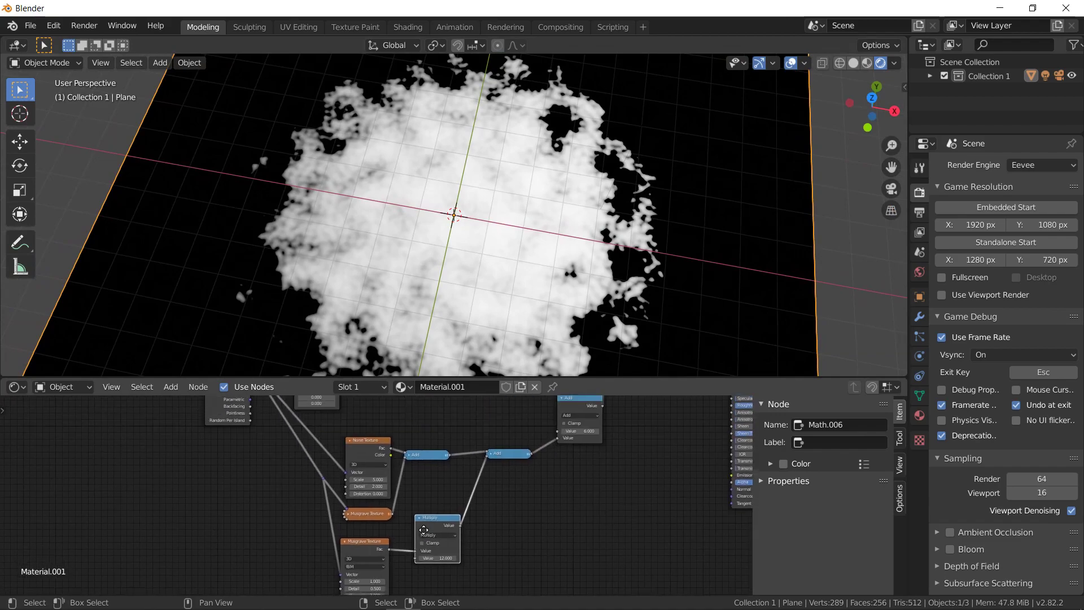
Spread out the node tree by moving the Geometry node farther before Distance and the Principled BSDF farther after Subtract
left_click_drag(273, 467, 223, 476)
middle_click_drag(552, 451, 436, 451)
left_click(520, 434)
left_click(464, 445)
left_click_drag(459, 437, 522, 443)
mouse_move(364, 474)
middle_mouse_down()
mouse_move(431, 467)
mouse_move(370, 459)
middle_mouse_up()
scroll(371, 473, "up", 1)
scroll(370, 459, "up", 4)
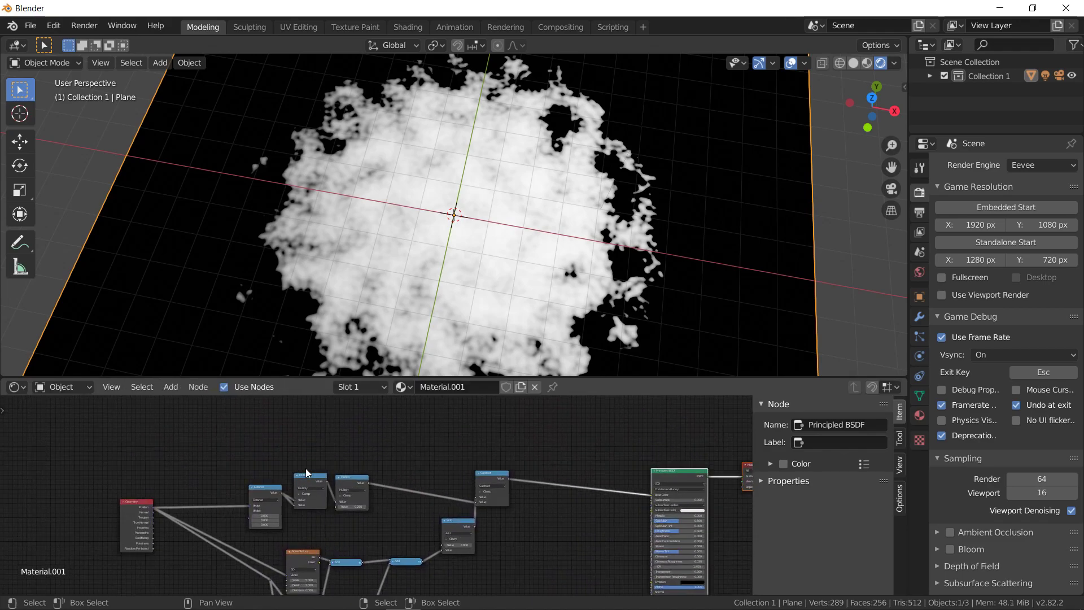
Duplicate a Multiply node above the others, feed it the Distance node's Value output, and switch it to Sine
left_click(310, 518)
key("shift+d")
left_click(300, 474)
left_click_drag(249, 531, 278, 501)
left_click(296, 482)
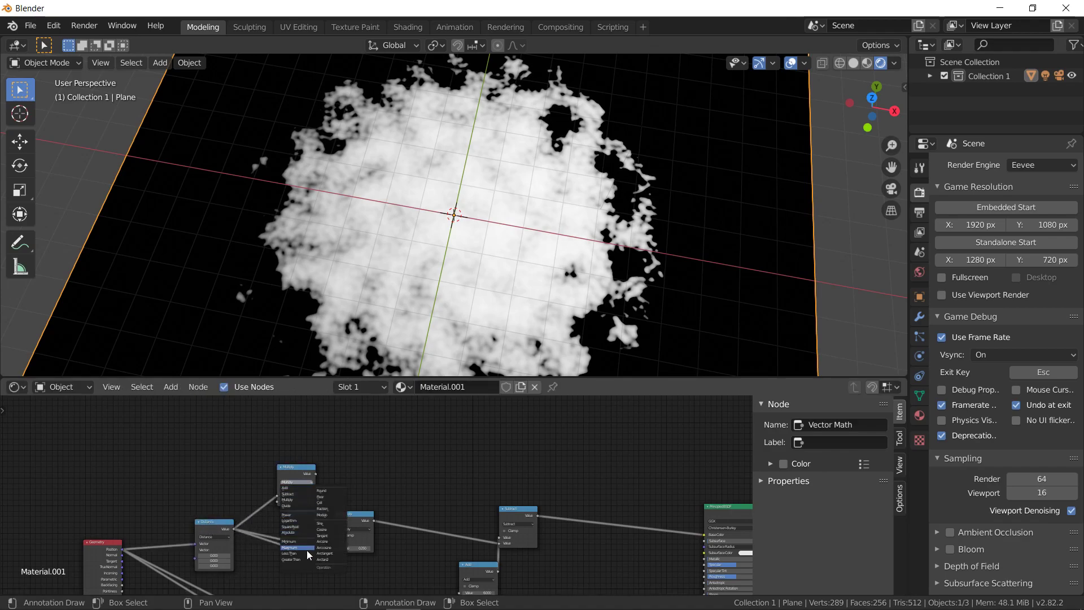
left_click(331, 525)
Duplicate the Add node onto the link before the Subtract node and connect the Sine node's output to its second value
middle_click_drag(470, 491, 367, 458)
left_click_drag(375, 549, 322, 539)
key("shift+d")
left_click(375, 553)
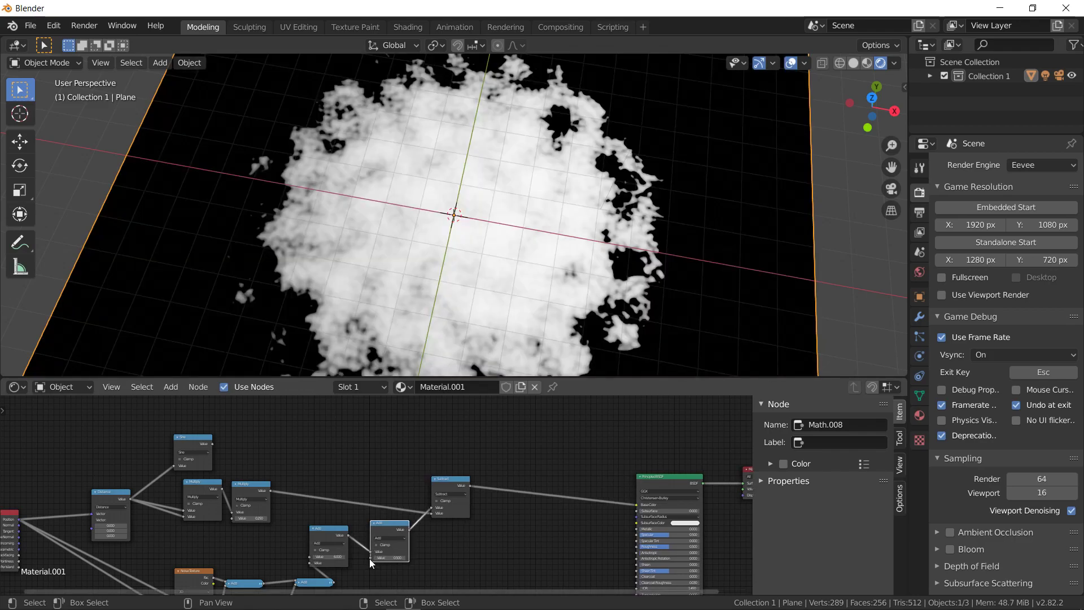
left_click_drag(369, 558, 212, 443)
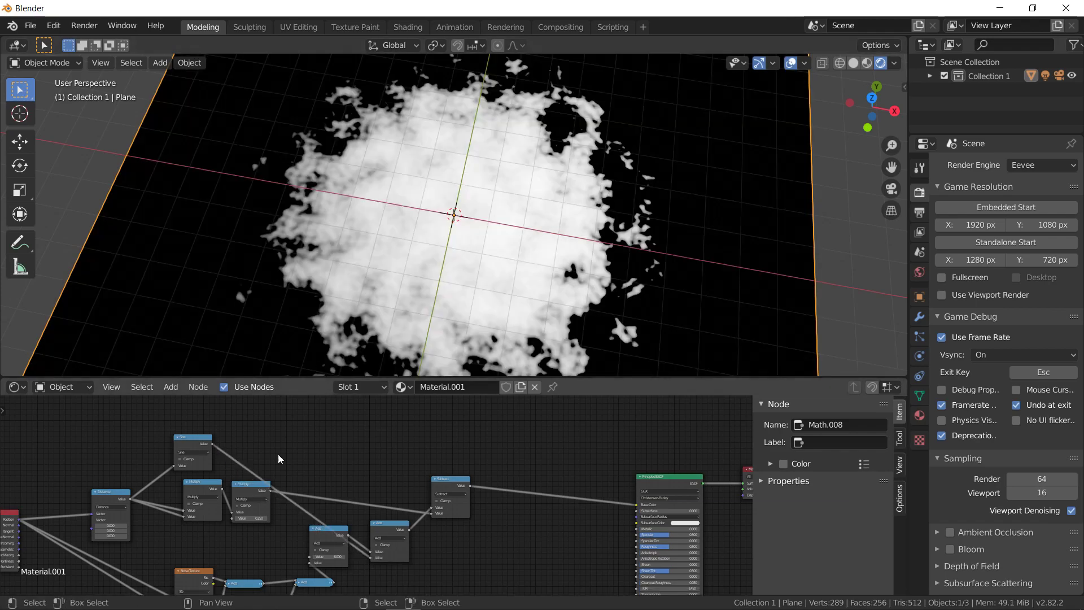
Move the newly inserted Add node slightly away from the preceding Add node and inspect the mask from a low angle
middle_click_drag(282, 456, 359, 413)
scroll(345, 438, "up", 2)
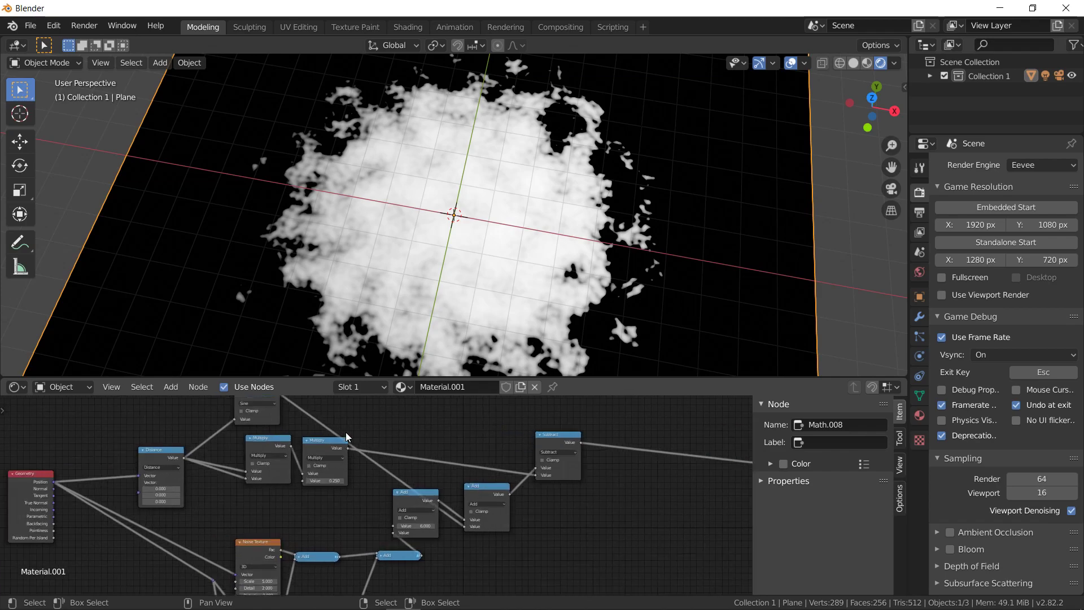
scroll(346, 436, "up", 1)
left_click_drag(505, 490, 517, 501)
middle_click_drag(508, 293, 506, 219)
scroll(506, 240, "up", 4)
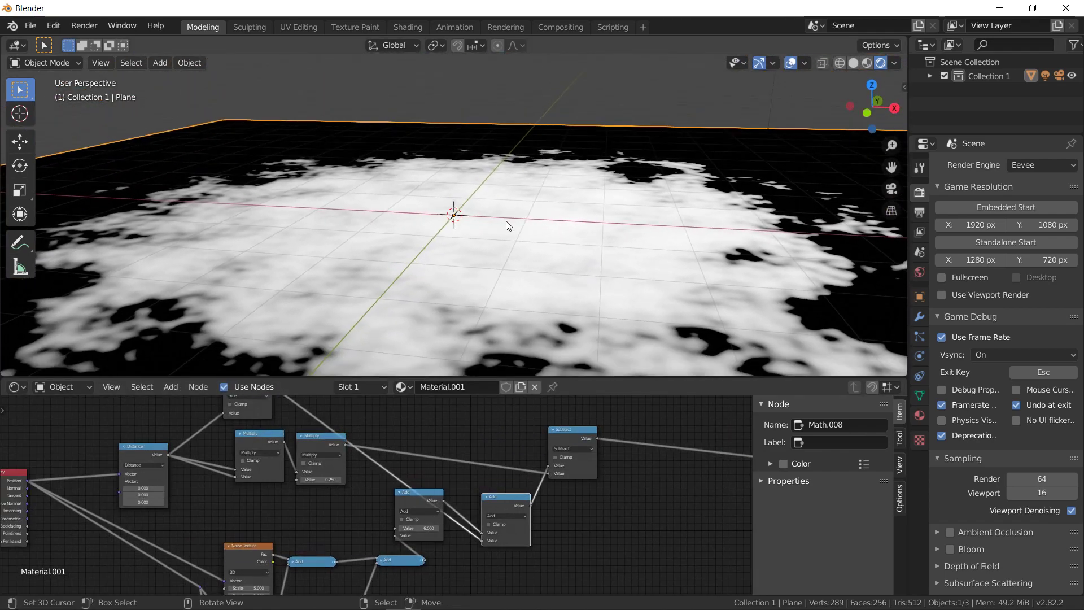
Reroute the Sine node's link from the last Add node to the Principled BSDF's Base Color and preview the rings
scroll(407, 480, "down", 5)
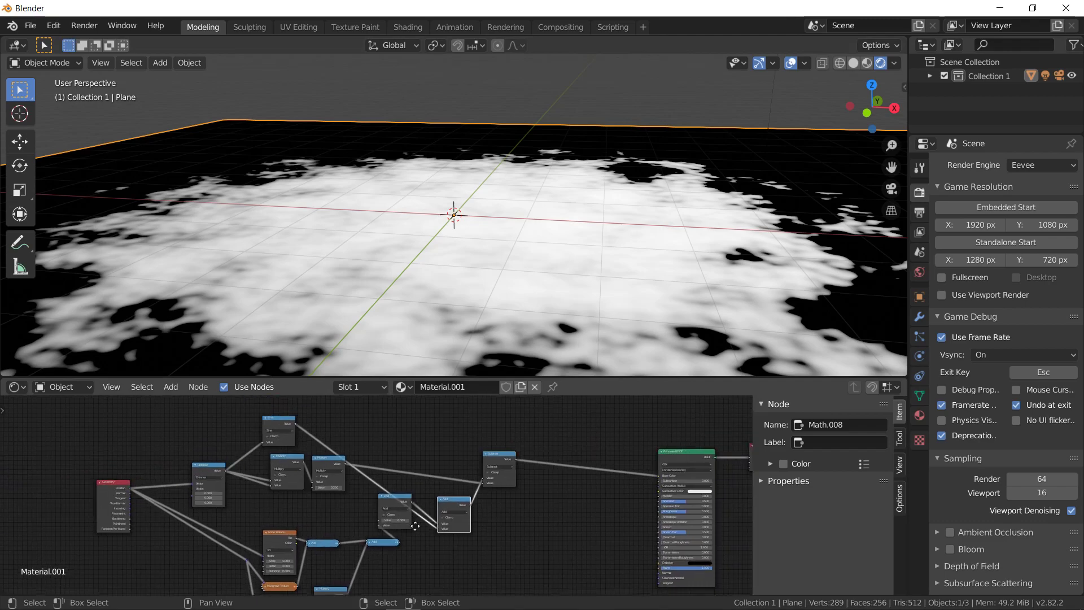
middle_click_drag(440, 532, 365, 536)
left_click_drag(368, 531, 594, 478)
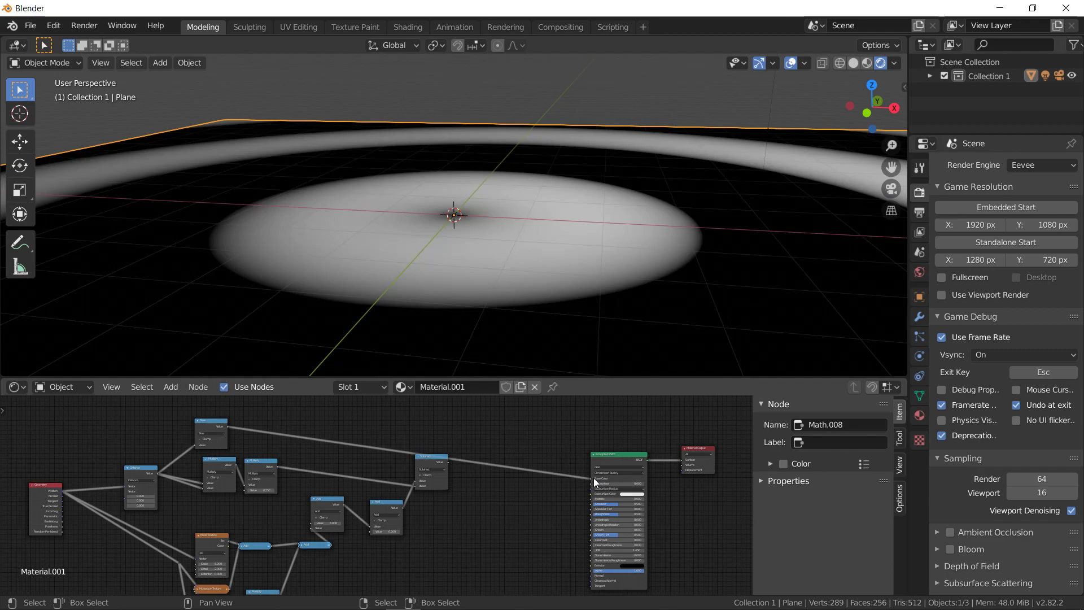
middle_click_drag(435, 237, 458, 237)
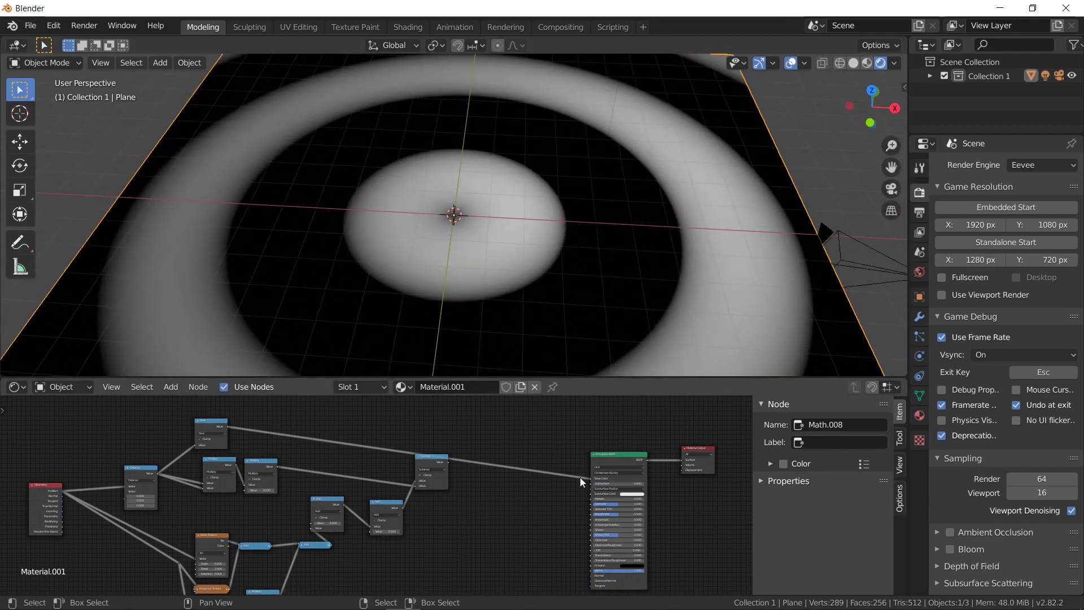
Reconnect the Sine link to the last Add node's second value and the Subtract output to Base Color
left_click_drag(591, 479, 371, 531)
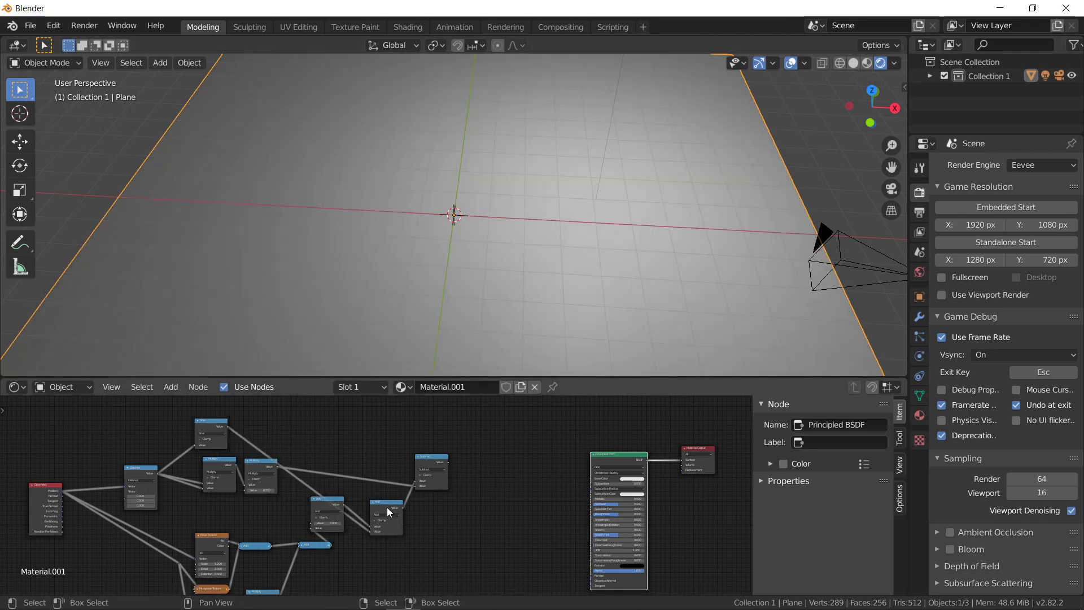
scroll(409, 348, "down", 4)
middle_click_drag(421, 315, 421, 271)
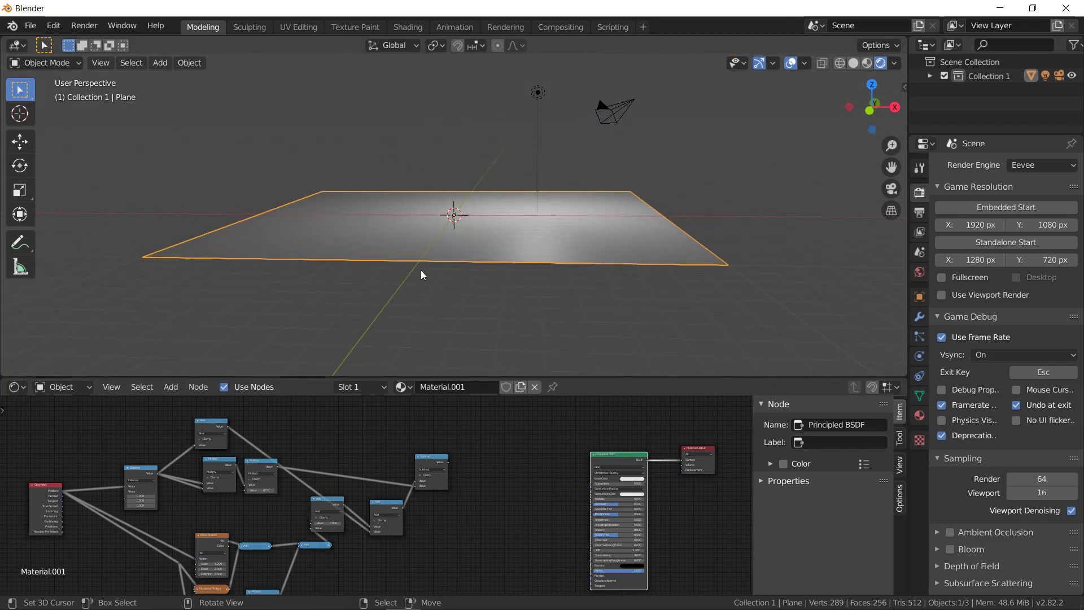
left_click_drag(448, 462, 594, 479)
middle_click_drag(462, 189, 475, 246)
scroll(475, 246, "up", 4)
scroll(474, 246, "up", 1)
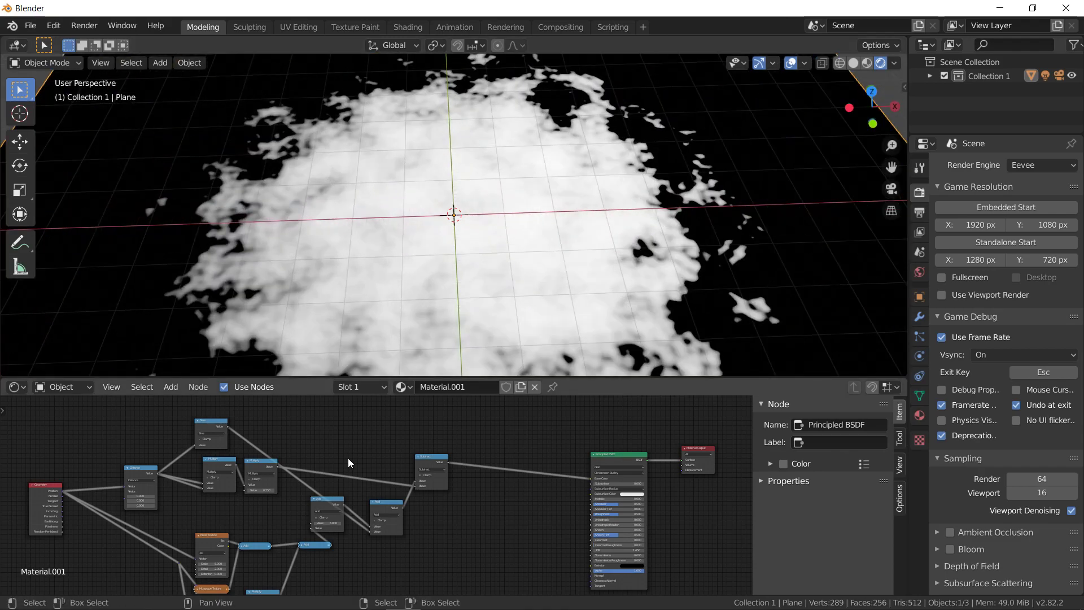
Duplicate the Sine node above the original and feed it the Distance node's Value output
middle_click_drag(347, 463, 436, 498)
scroll(387, 492, "up", 1)
left_click(289, 447)
key("shift+d")
key("shift+d")
left_click(289, 413)
left_click_drag(225, 505, 269, 438)
Duplicate the Sine node onto the link between Distance and the upper Sine, and switch the copy to Multiply
left_click(282, 454)
key("shift+d")
left_click(239, 444)
left_click(257, 450)
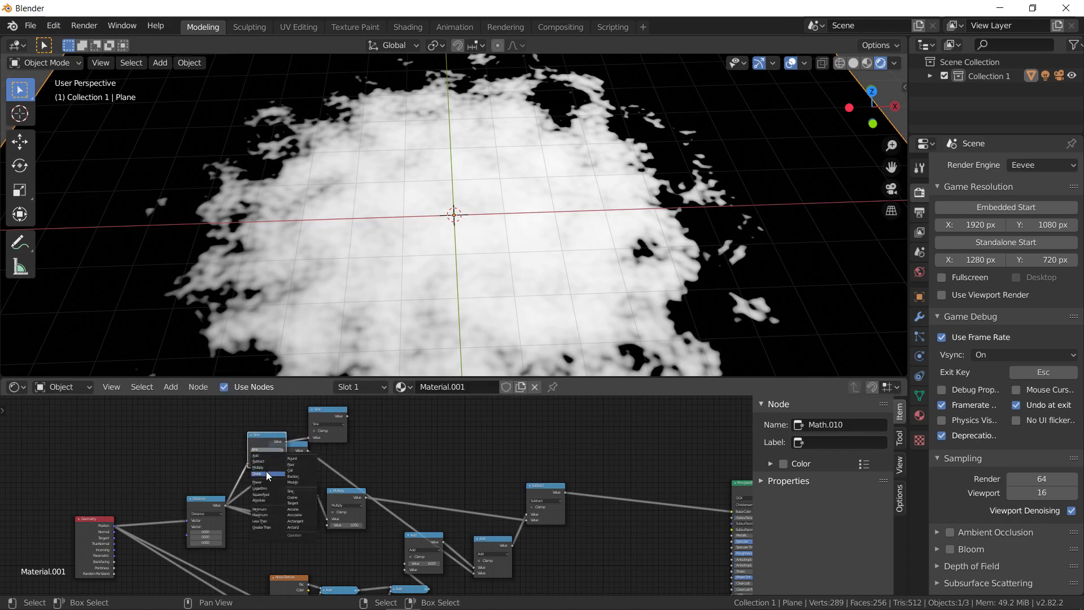
left_click(258, 467)
Tidy the layout by moving the new Multiply, both Sine nodes and the last Add node to clear space
left_click_drag(261, 448, 251, 431)
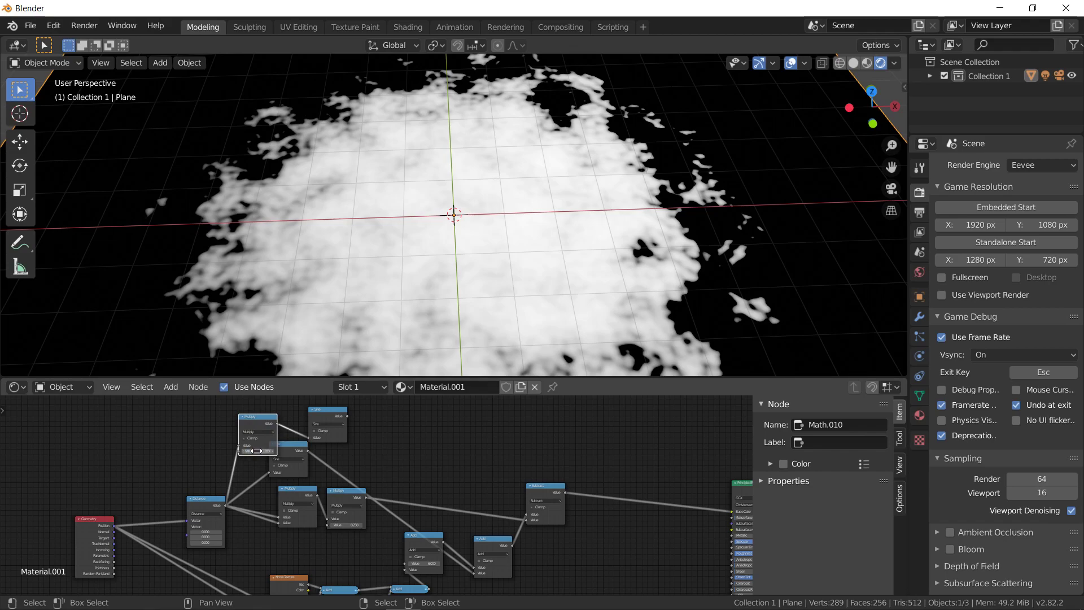
left_click_drag(318, 417, 277, 404)
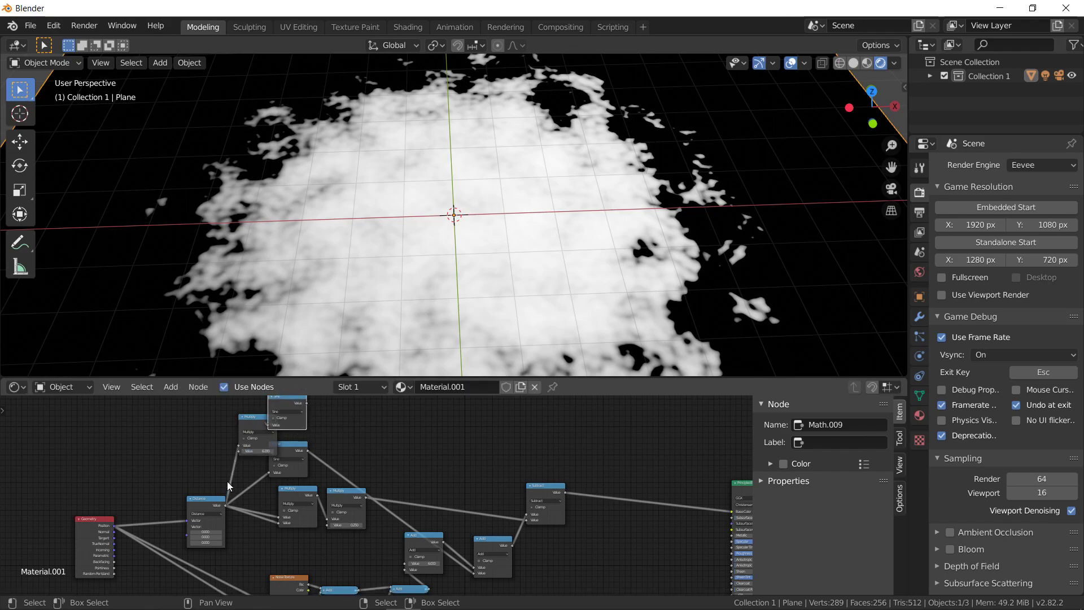
left_click_drag(288, 451, 249, 463)
mouse_move(488, 541)
left_mouse_down()
mouse_move(467, 535)
mouse_move(485, 537)
left_mouse_up()
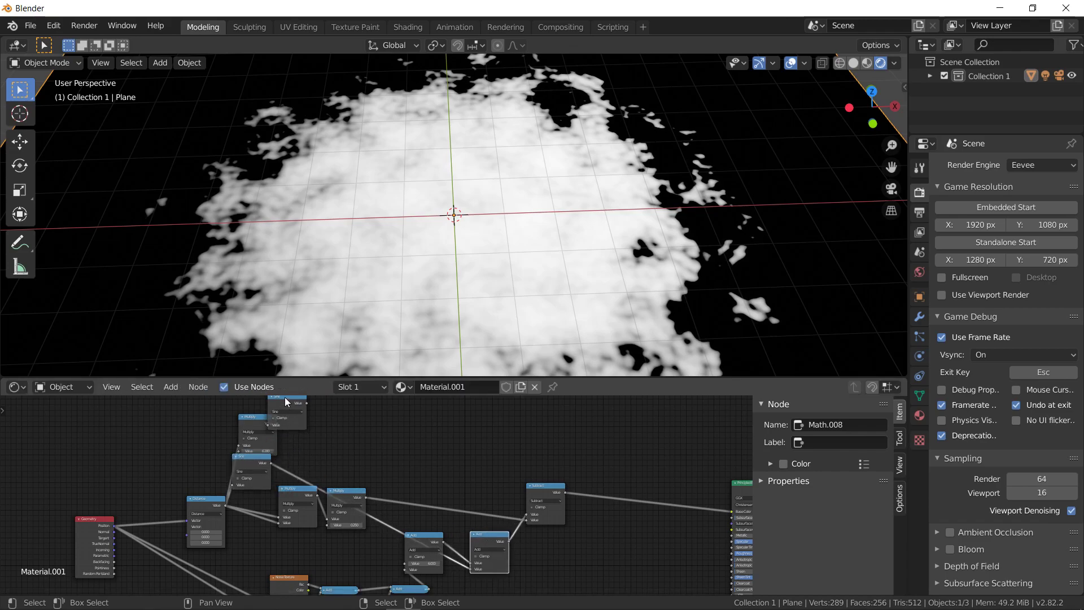
Duplicate the lower Sine onto its output link, switch the copy to Add, and connect the upper Sine to its second value
left_click(252, 468)
key("shift+d")
left_click(309, 467)
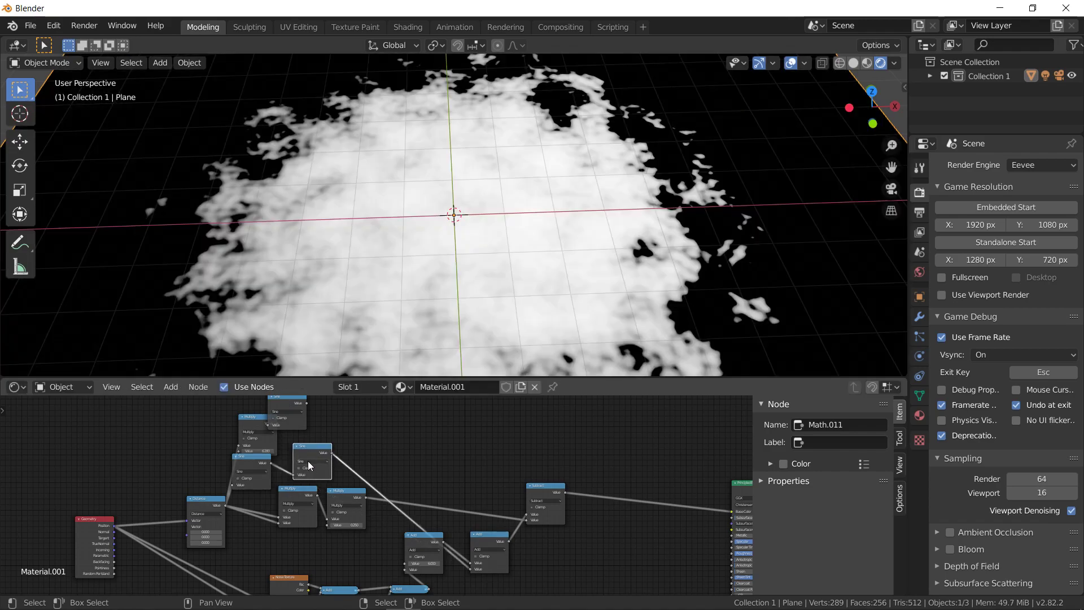
left_click(308, 462)
left_click(314, 467)
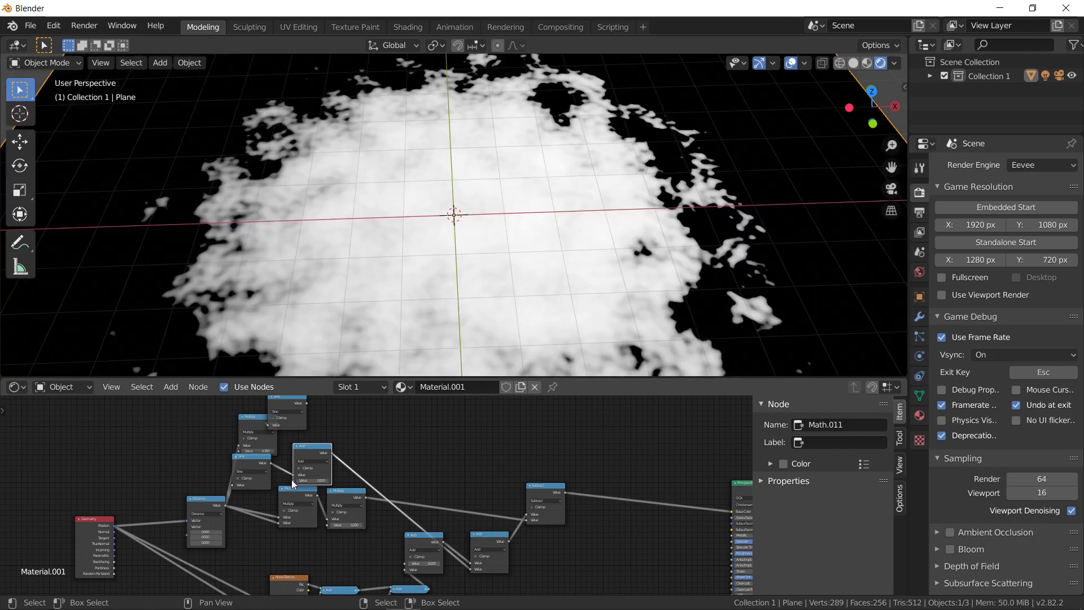
left_click_drag(293, 481, 306, 403)
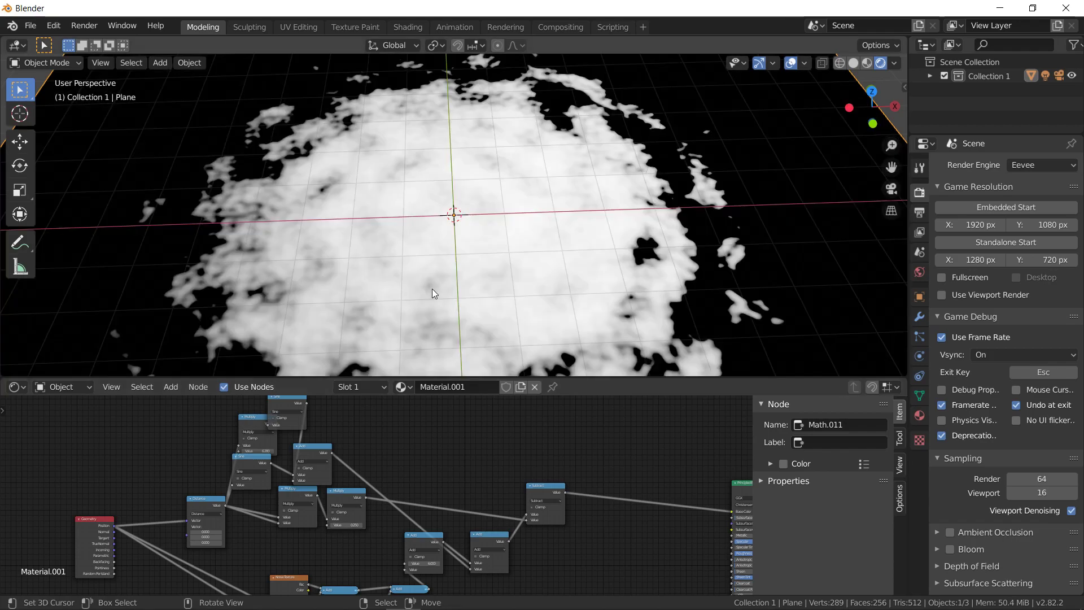
scroll(432, 289, "down", 3)
middle_click_drag(432, 289, 467, 176)
scroll(399, 281, "down", 2)
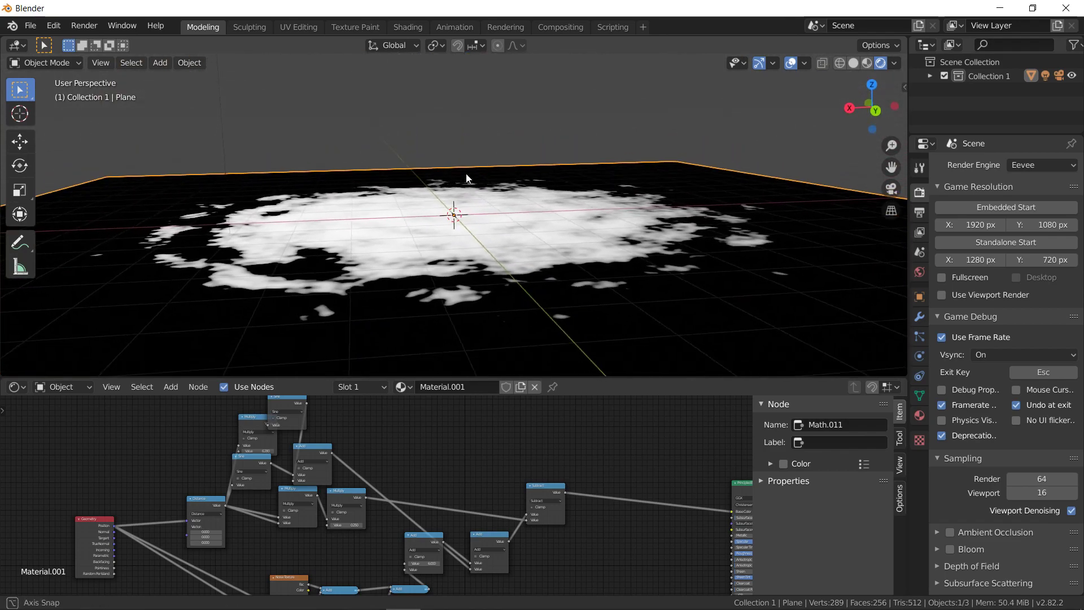
scroll(457, 460, "down", 2)
middle_click_drag(573, 507, 379, 496)
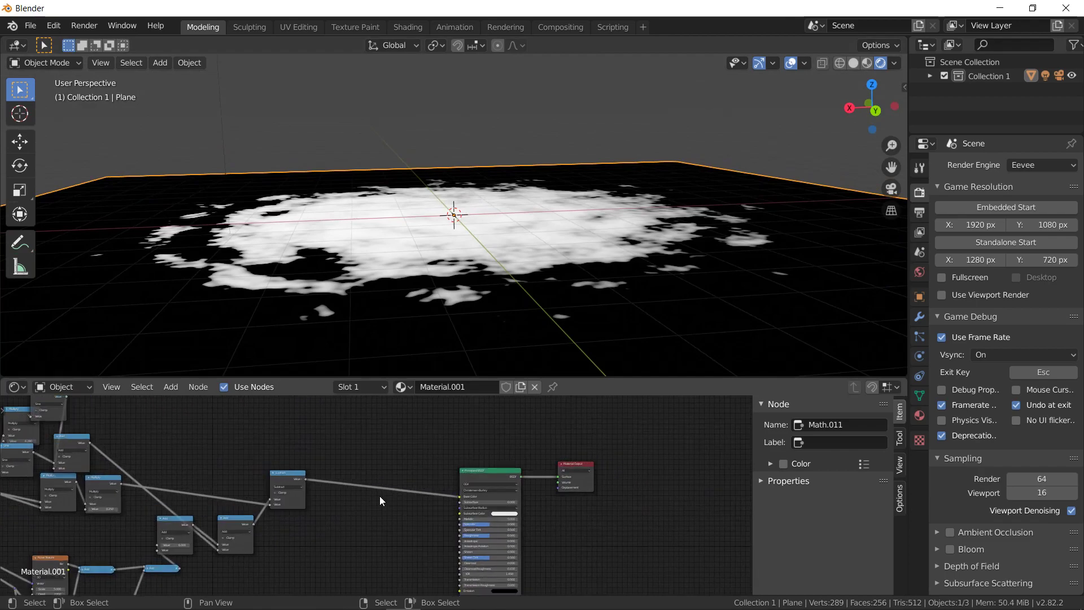
scroll(379, 496, "up", 3)
left_click(168, 386)
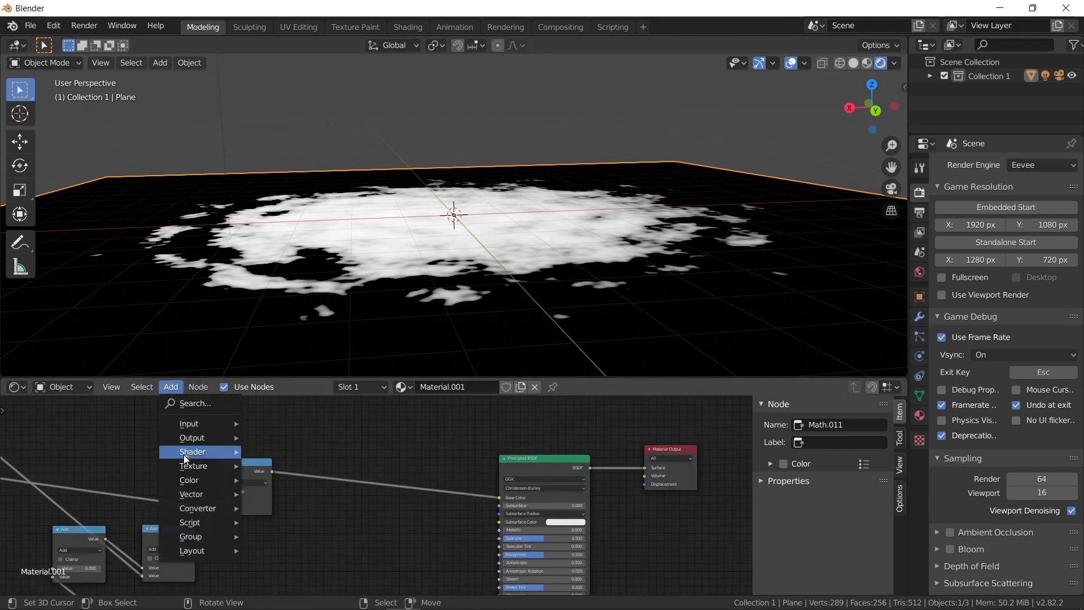
mouse_move(188, 506)
left_click(283, 401)
left_click(307, 436)
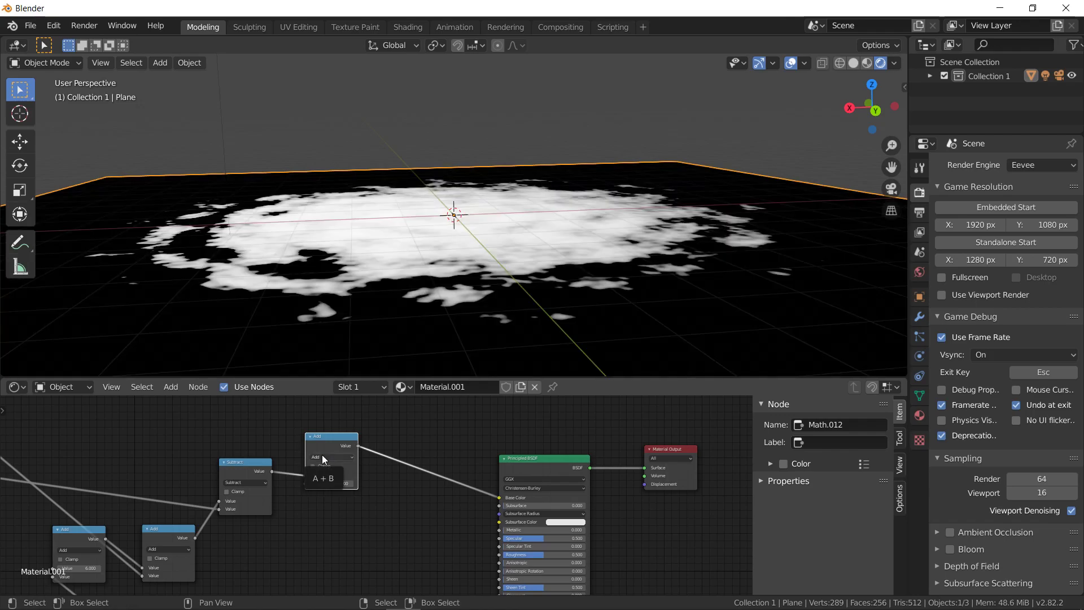
left_click_drag(305, 476, 500, 497)
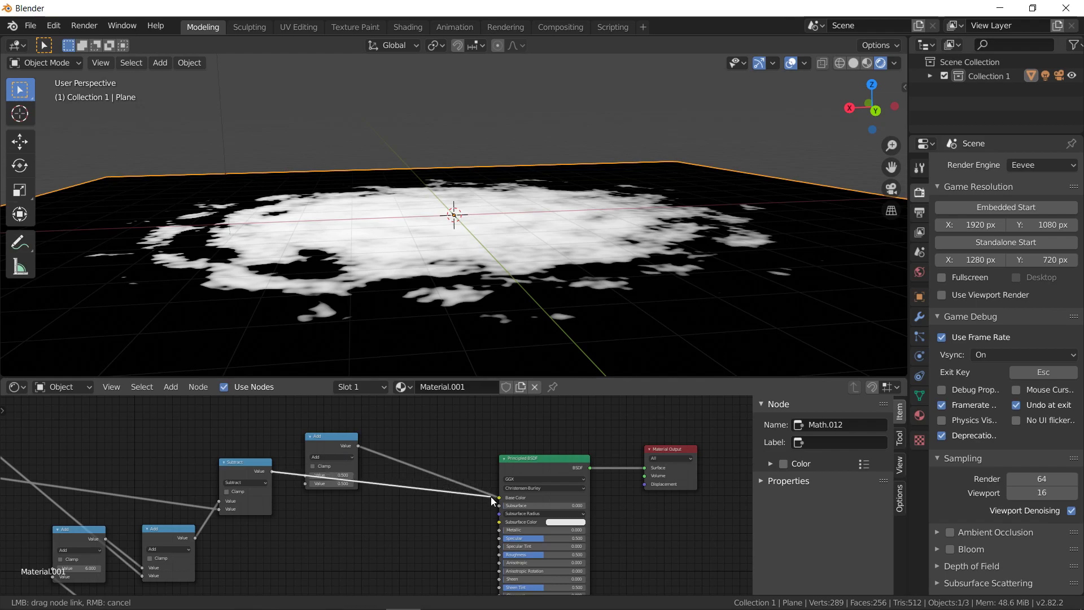
key("x")
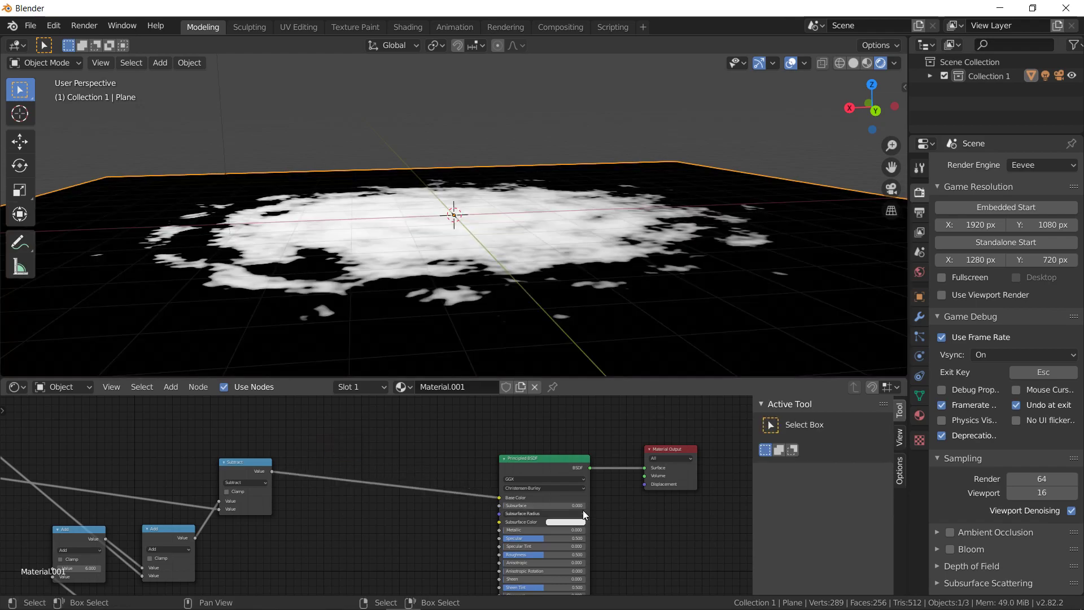
Move the Distance node closer to Geometry and gather its outgoing links through a reroute point
scroll(483, 516, "down", 3)
middle_click_drag(460, 533, 466, 494)
scroll(466, 494, "up", 2)
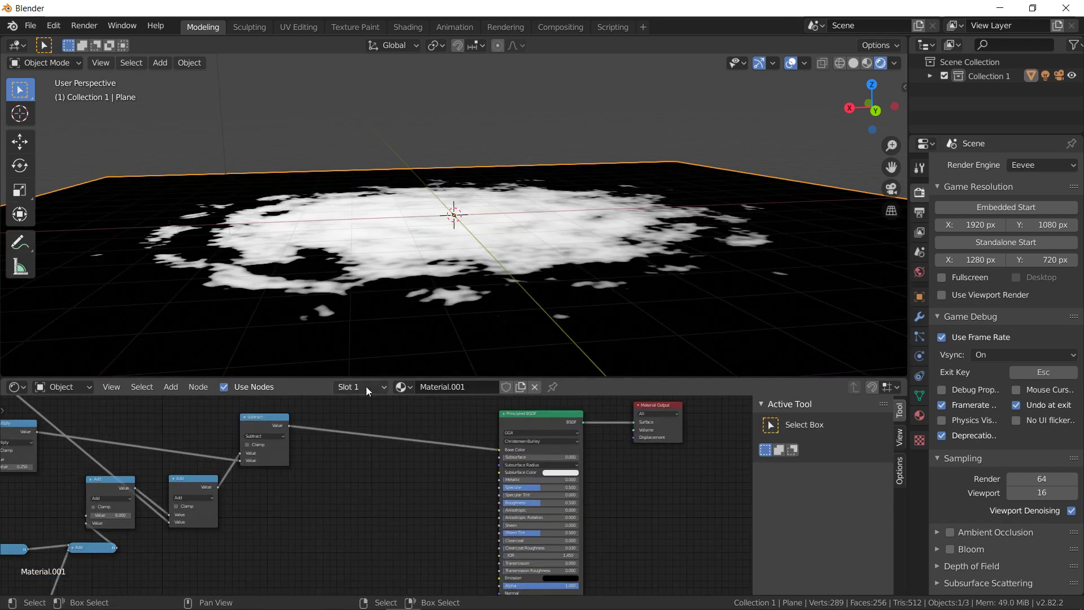
middle_click_drag(495, 273, 521, 318)
middle_click_drag(236, 504, 615, 528)
middle_click_drag(258, 527, 477, 528)
scroll(365, 524, "up", 6)
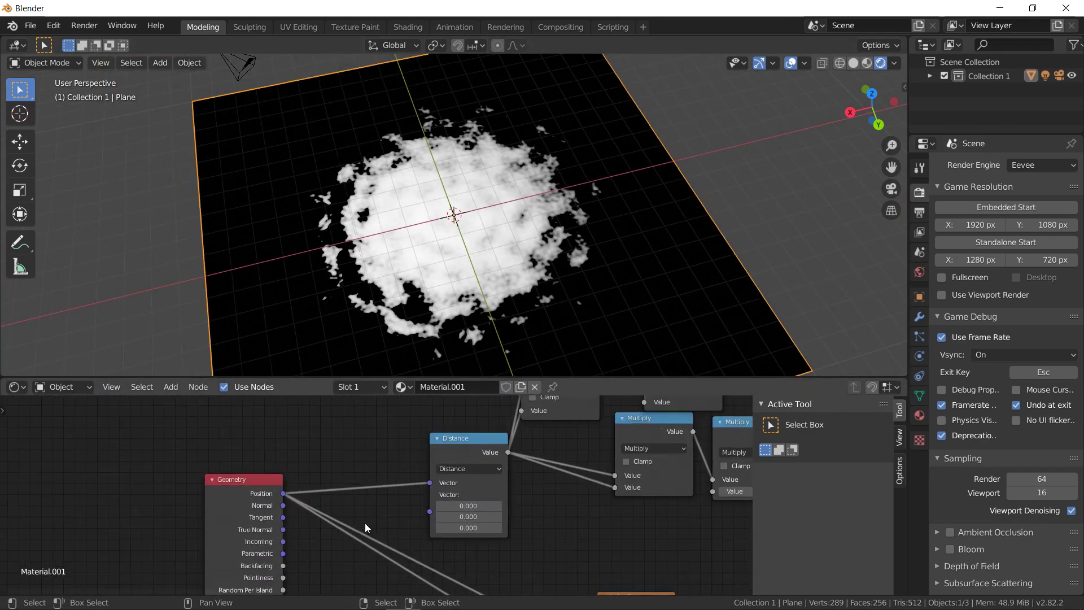
left_click_drag(452, 454, 375, 439)
middle_click_drag(446, 429, 421, 499)
right_click_drag(442, 442, 445, 544, "shift")
middle_click_drag(402, 507, 410, 463)
middle_click_drag(530, 544, 338, 524)
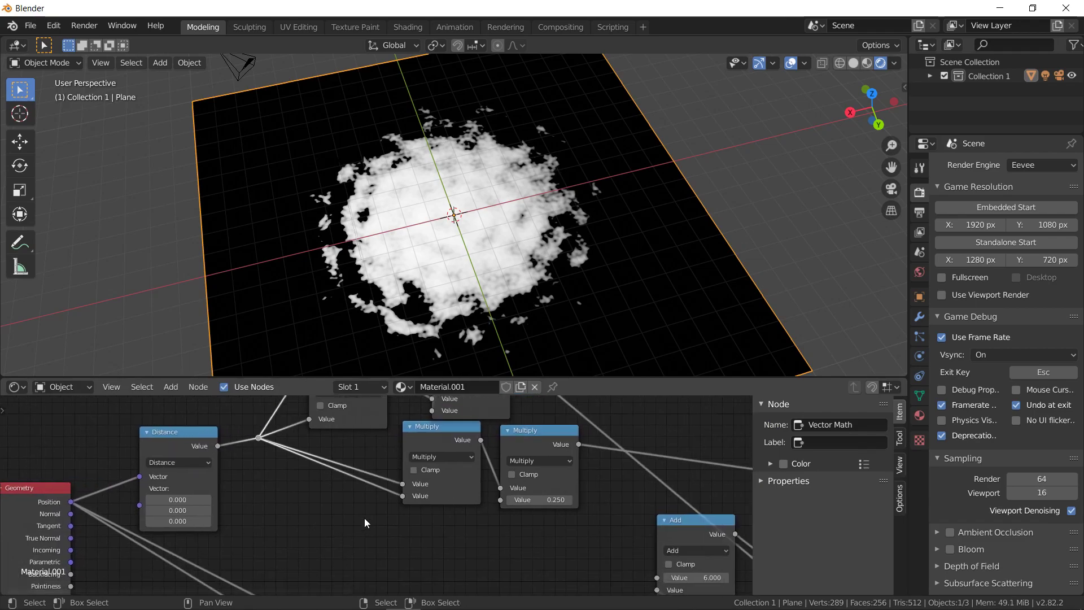
Try 8 as the constant value of the Add node fed by the combined noise textures
middle_click_drag(487, 517, 315, 505)
middle_click_drag(413, 494, 404, 449)
scroll(486, 477, "down", 3)
middle_click_drag(595, 447, 315, 491)
middle_click_drag(255, 570, 418, 485)
scroll(386, 487, "up", 3)
left_click(377, 462)
type("8")
key("Return")
Try 12 as the same Add node's constant value and inspect the mask from a lower angle
left_click(377, 458)
type("12")
key("Return")
middle_click_drag(441, 269, 433, 222)
Try 3 as the noise Add node's constant value and inspect the mask from another side
left_click(366, 461)
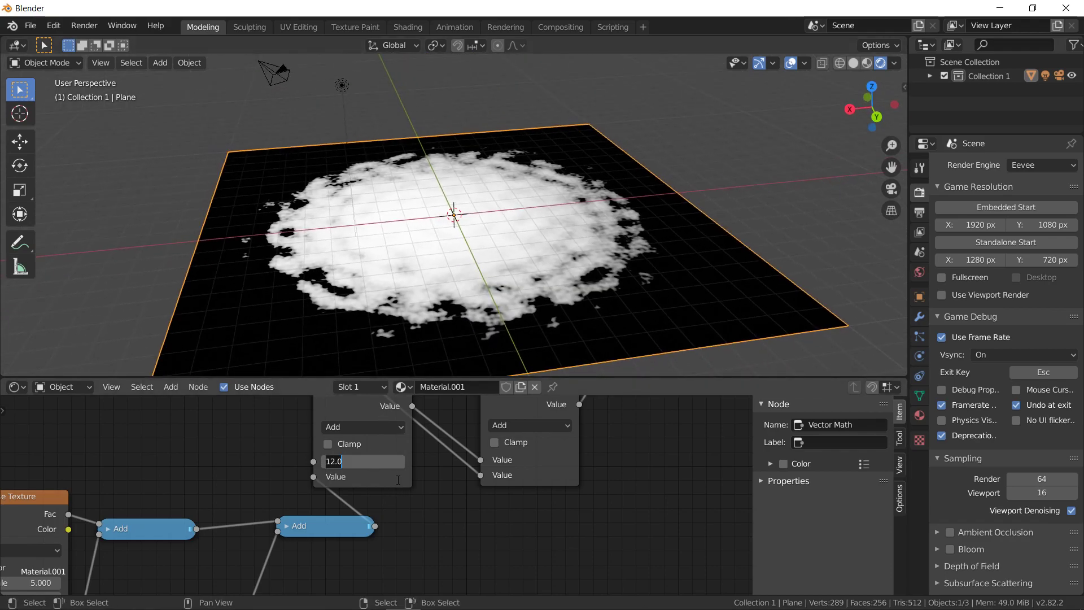
type("3")
key("Return")
scroll(474, 316, "up", 3)
middle_click_drag(463, 339, 509, 240)
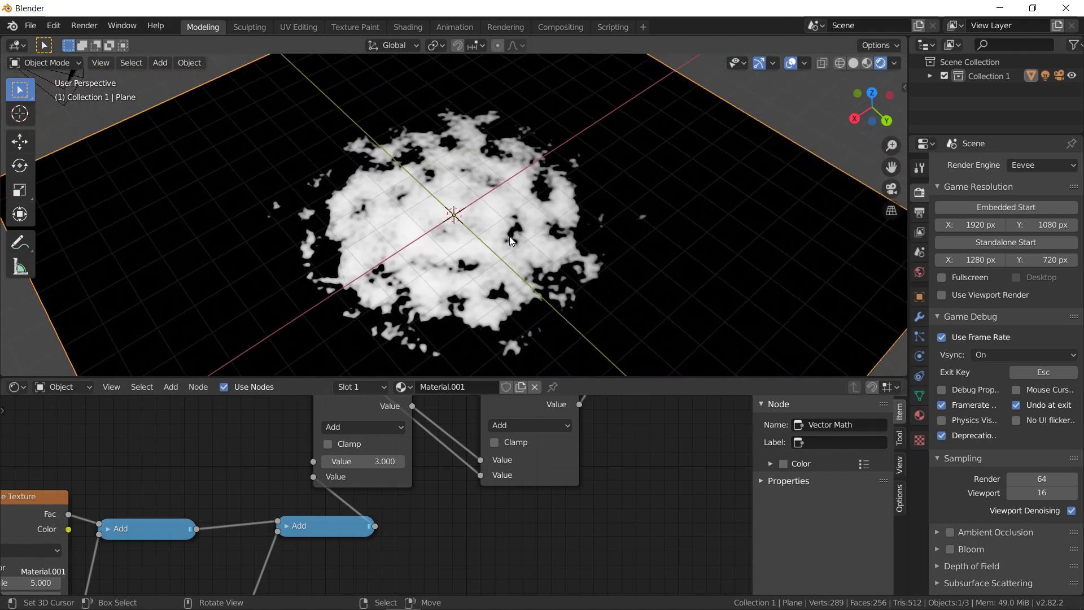
scroll(510, 239, "down", 2)
Set the noise Add node's constant value to 11 and inspect the resulting mask
left_click(375, 461)
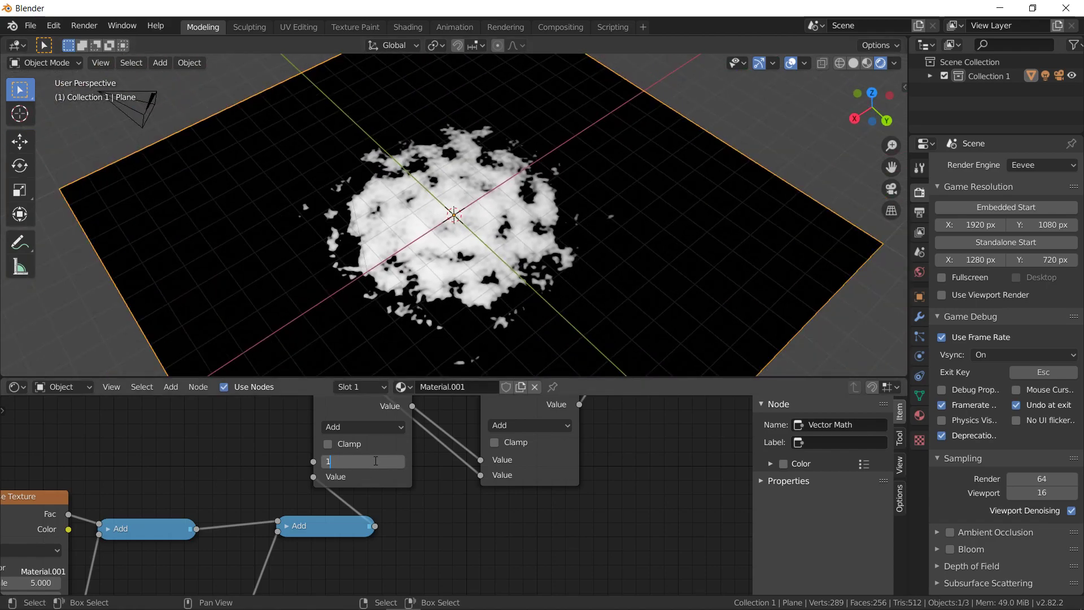
key("Return")
scroll(540, 309, "down", 2)
middle_click_drag(540, 309, 470, 240)
scroll(552, 276, "up", 1)
scroll(530, 233, "up", 2)
scroll(423, 222, "down", 3)
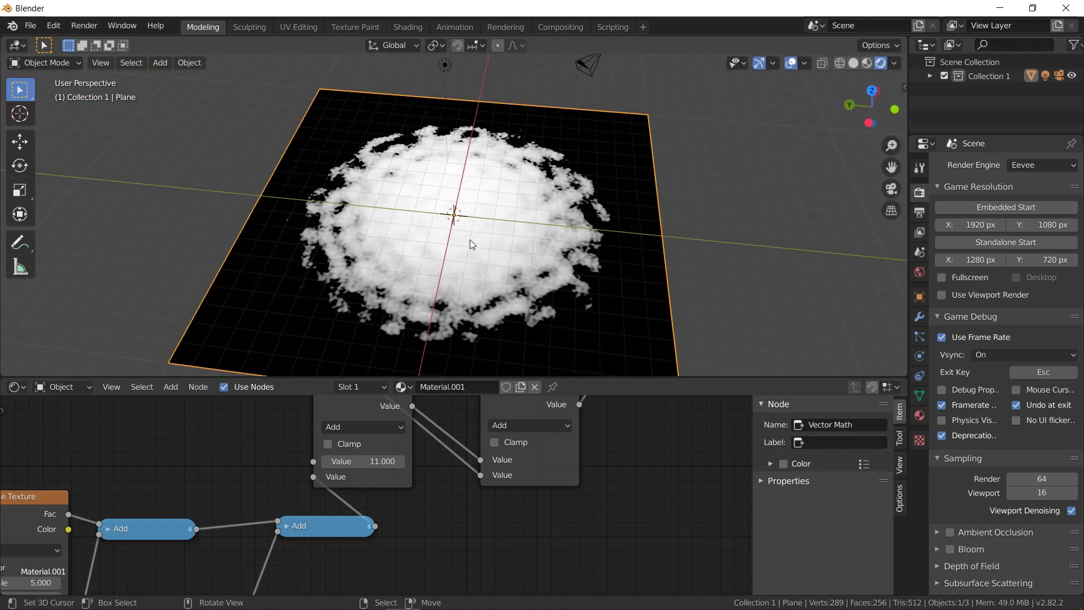
Duplicate the Add node that combines both sines onto its output link and switch the copy to Multiply
middle_click_drag(93, 461, 319, 462)
scroll(320, 462, "down", 6)
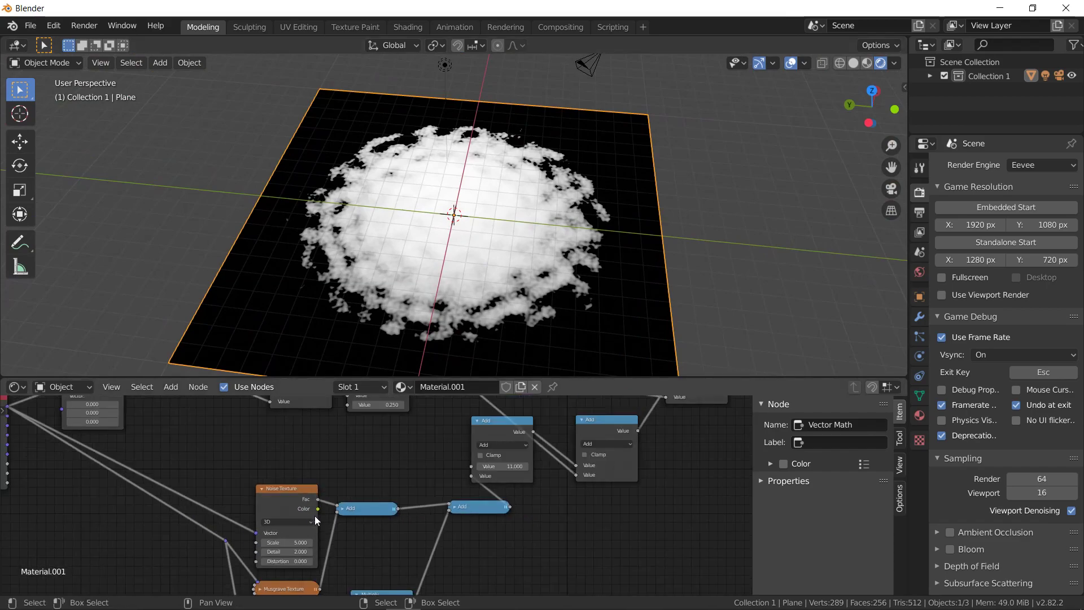
middle_click_drag(277, 553, 384, 483)
scroll(383, 482, "down", 7)
middle_click_drag(513, 456, 513, 523)
middle_click_drag(416, 465, 411, 499)
scroll(411, 500, "up", 3)
left_click(427, 476)
key("shift+d")
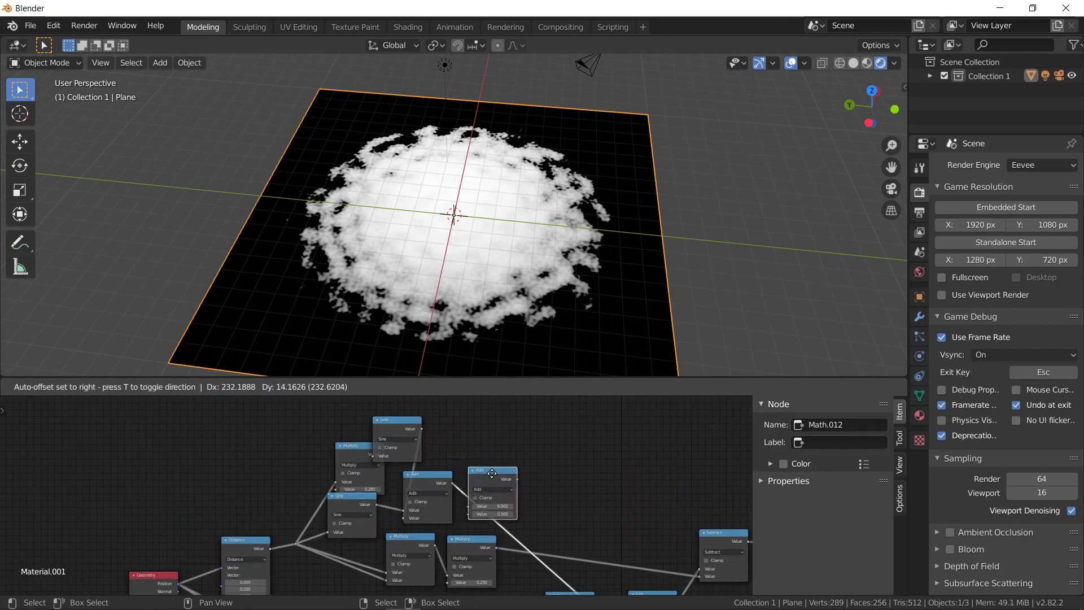
left_click(494, 479)
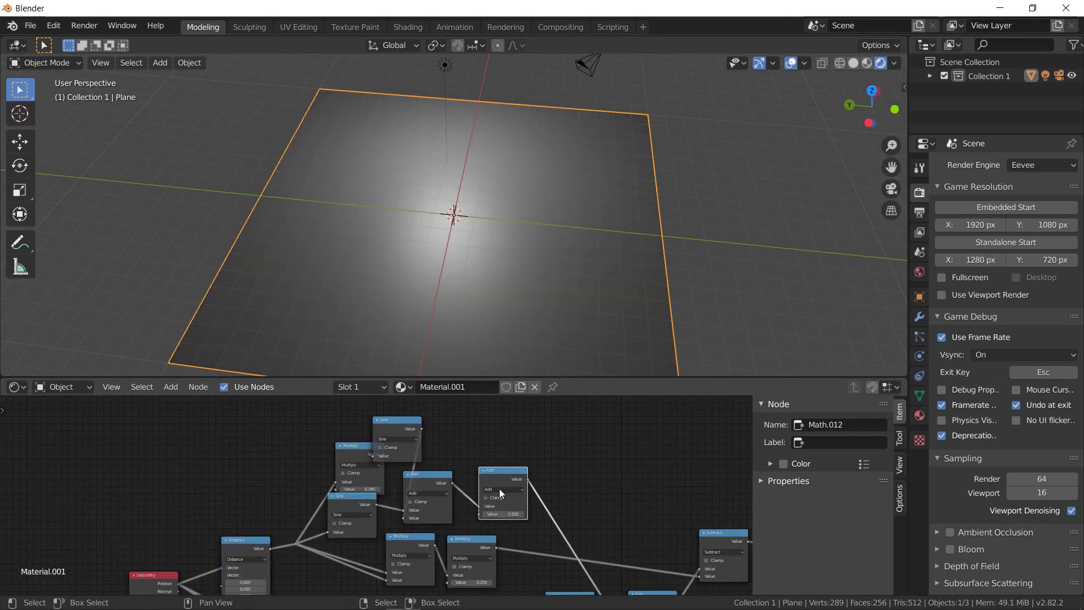
left_click(499, 489)
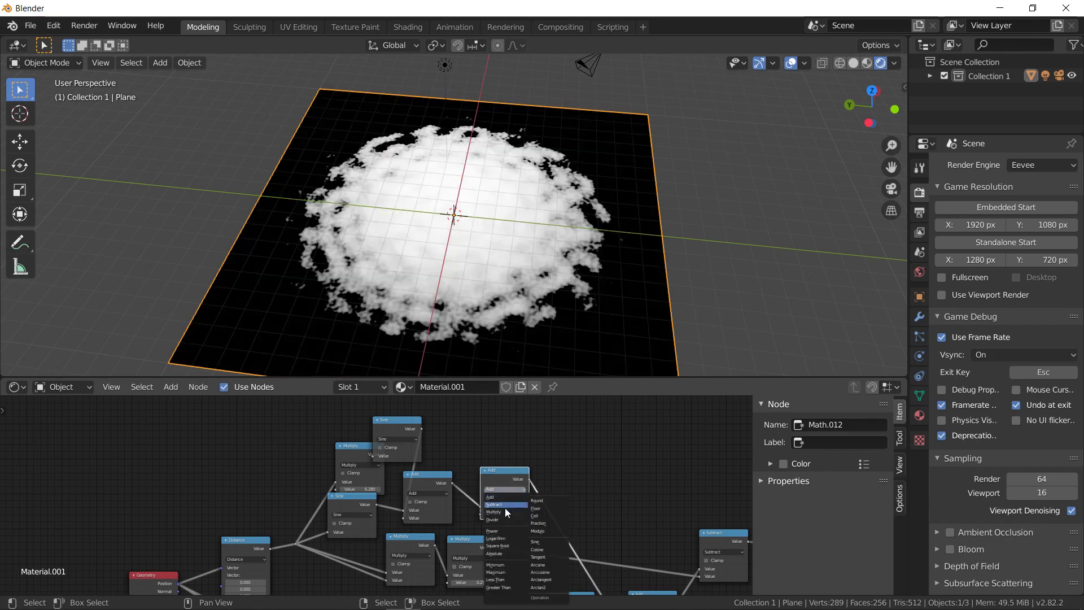
left_click(504, 512)
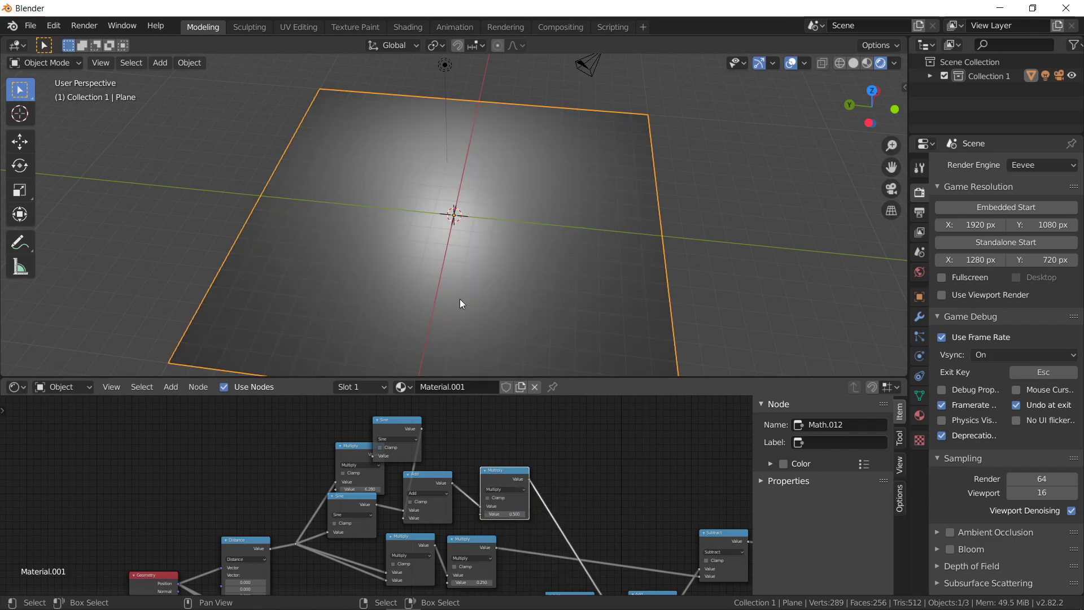
Try 0.5 as the factor of the Multiply node scaling the combined sines
middle_click_drag(462, 281, 466, 249)
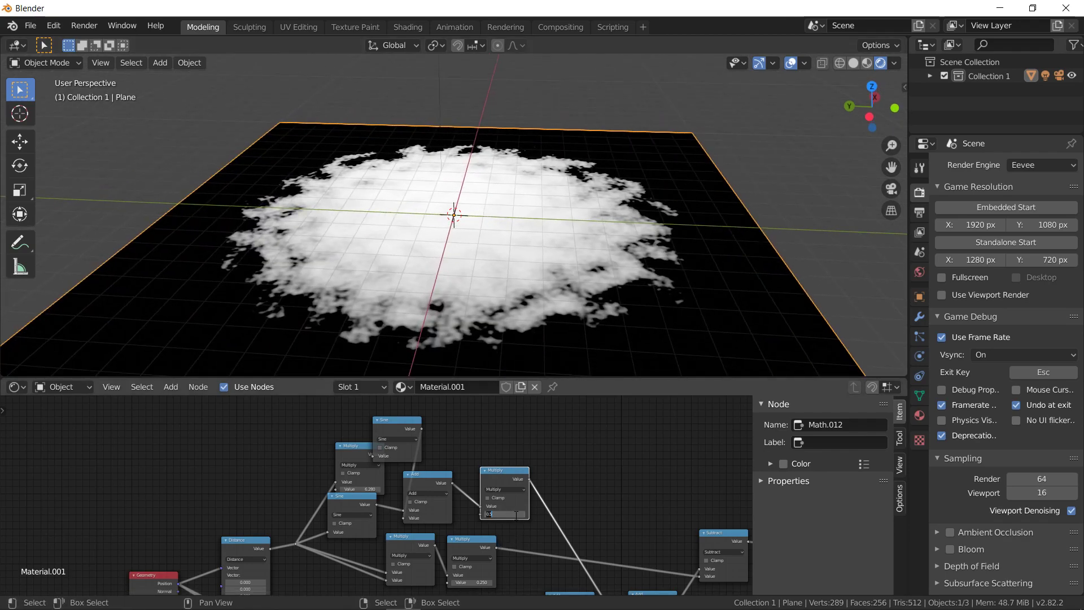
key("Return")
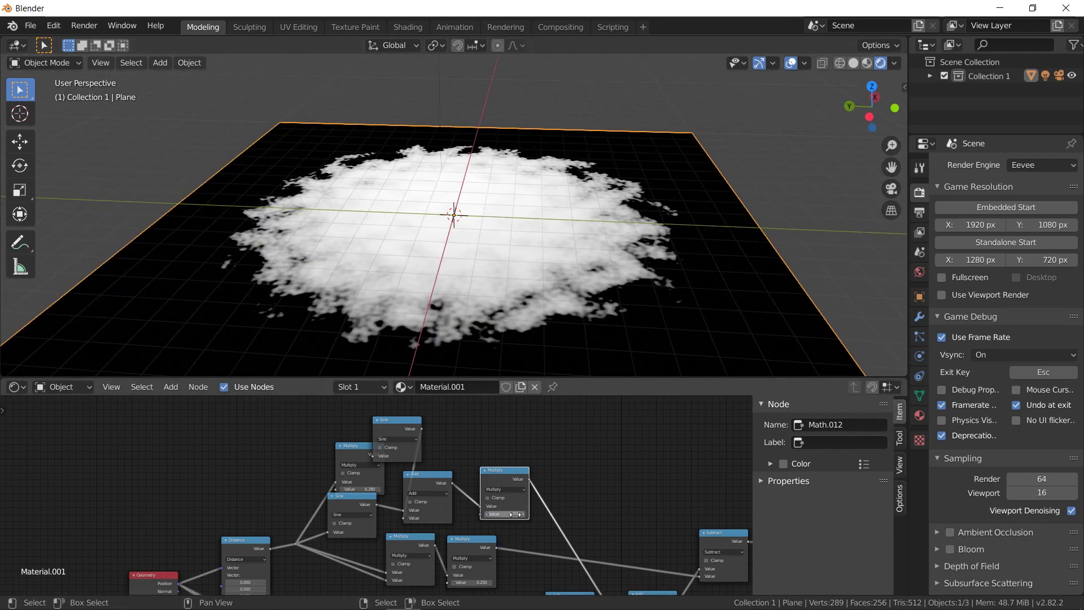
type(".5")
key("Return")
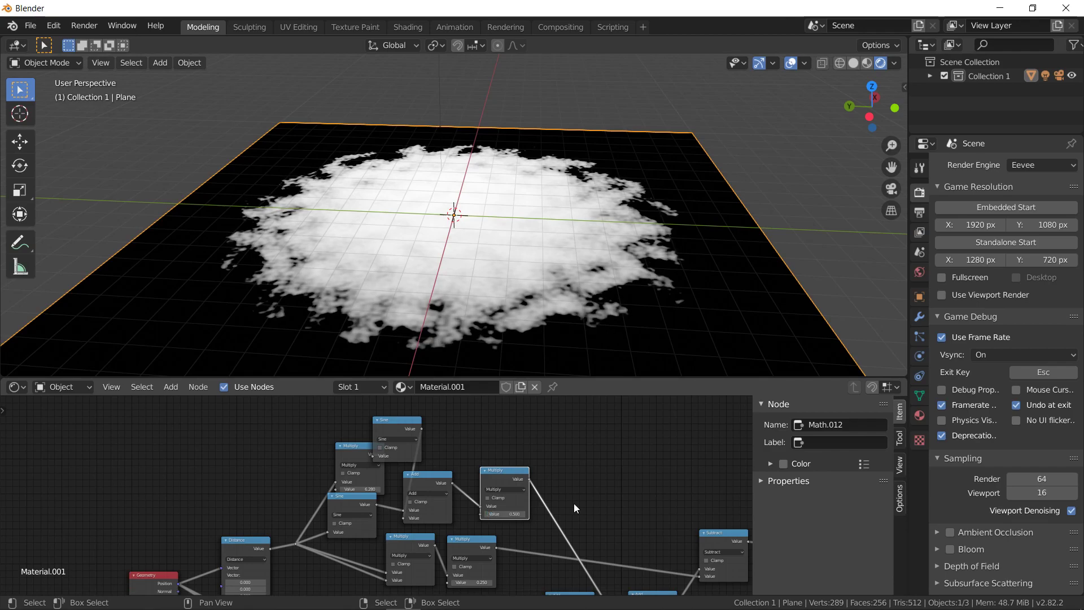
Set the factor of the Multiply node after the combined sines to 2
left_click(506, 514)
type("2")
key("Return")
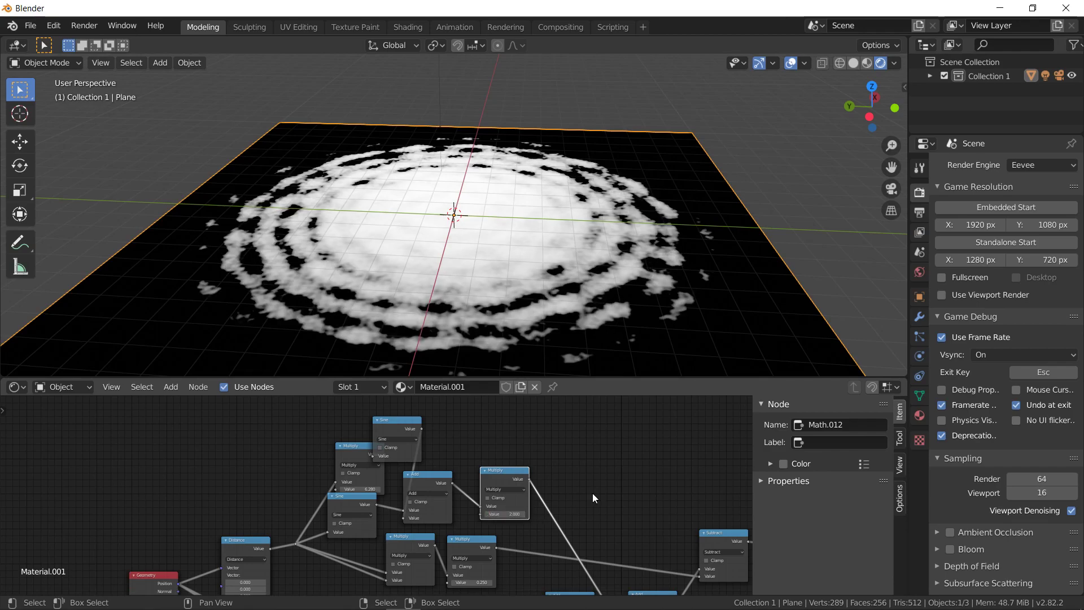
Reduce the factor of the Multiply node after the combined sines and inspect the mask on the plane
middle_click_drag(374, 199, 390, 219)
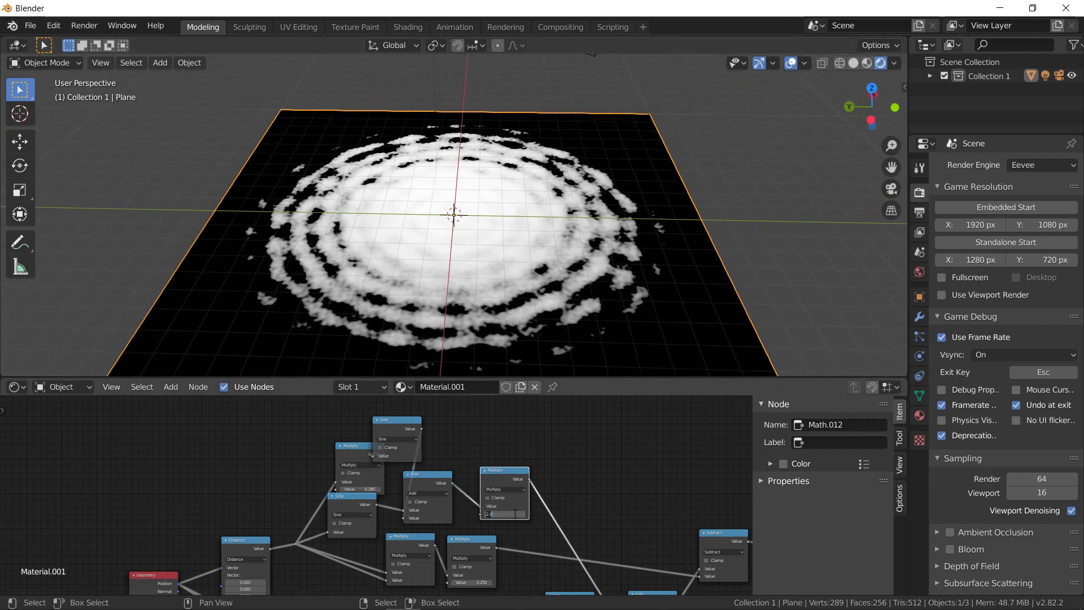
key("Return")
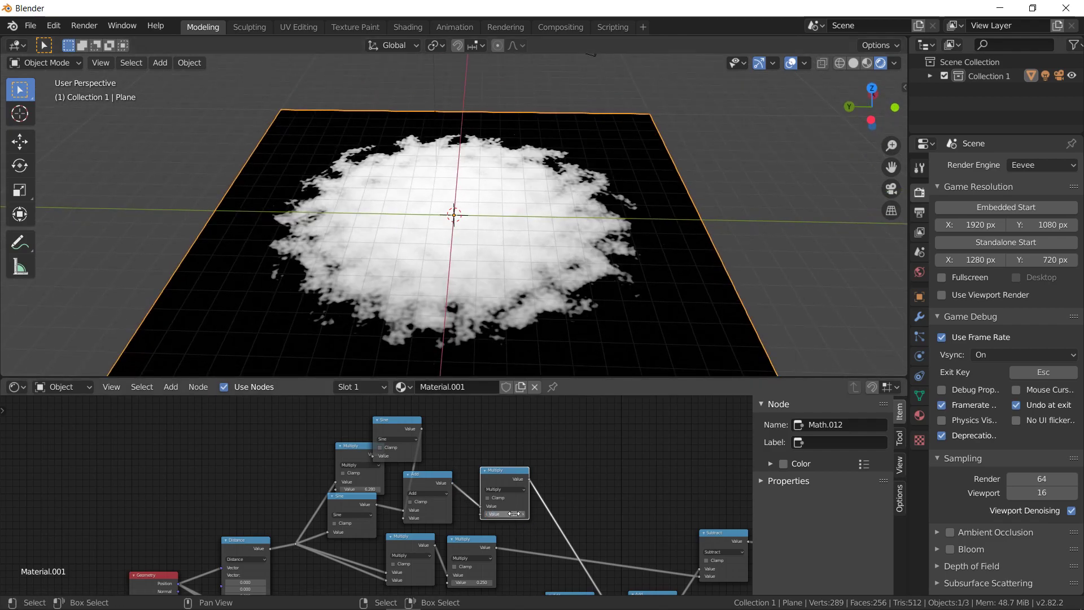
middle_click_drag(456, 245, 487, 249)
Add an Image Texture node in the empty space beside the Principled BSDF node
middle_click_drag(595, 498, 130, 402)
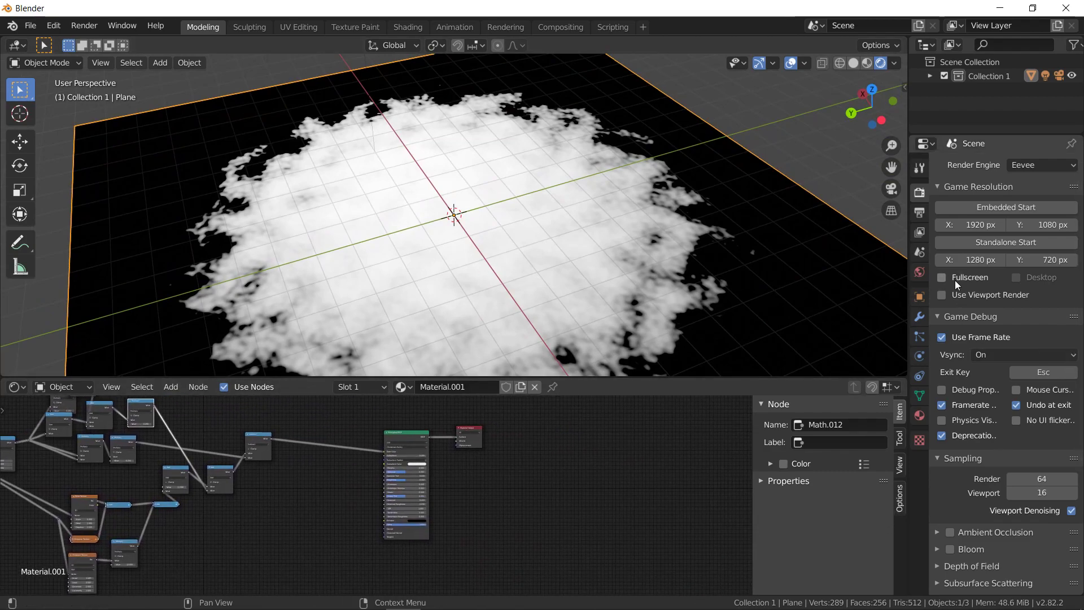
scroll(340, 490, "up", 3)
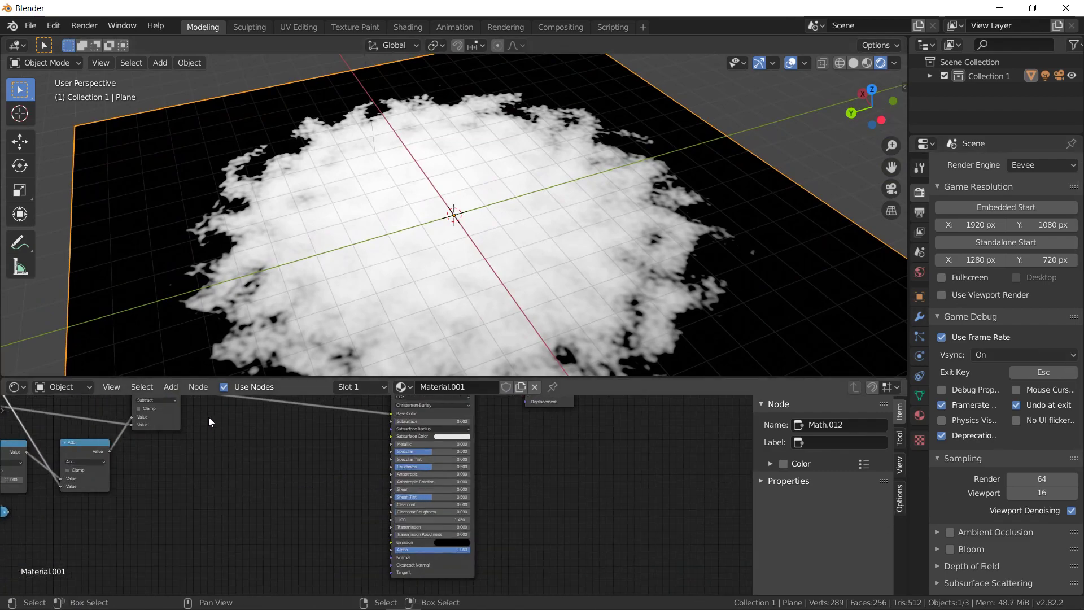
left_click(170, 387)
mouse_move(188, 465)
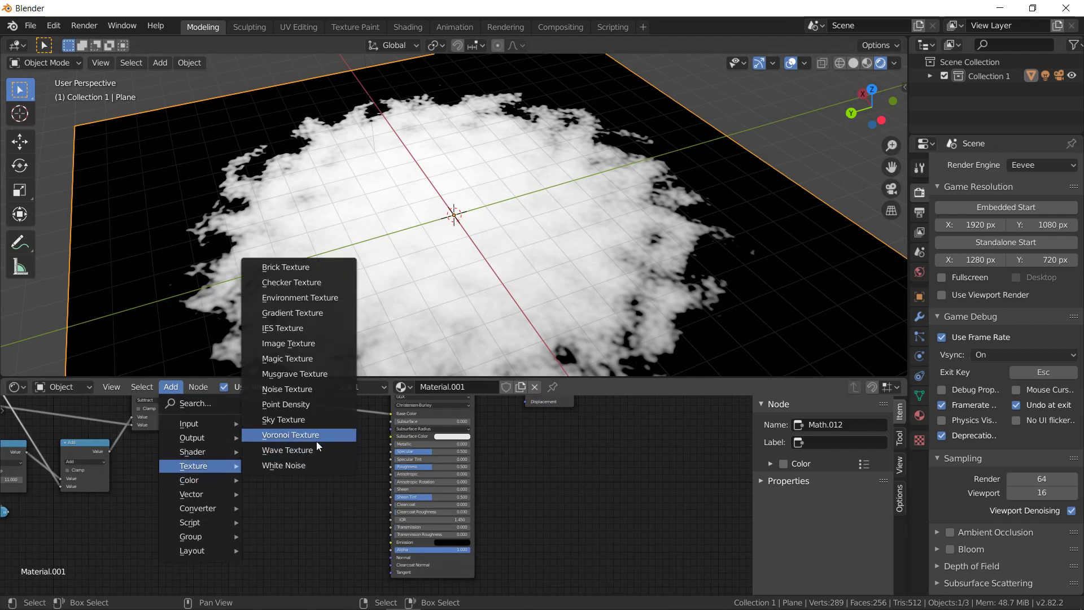
left_click(299, 362)
left_click(214, 488)
middle_click_drag(213, 488, 237, 489)
scroll(293, 496, "up", 7)
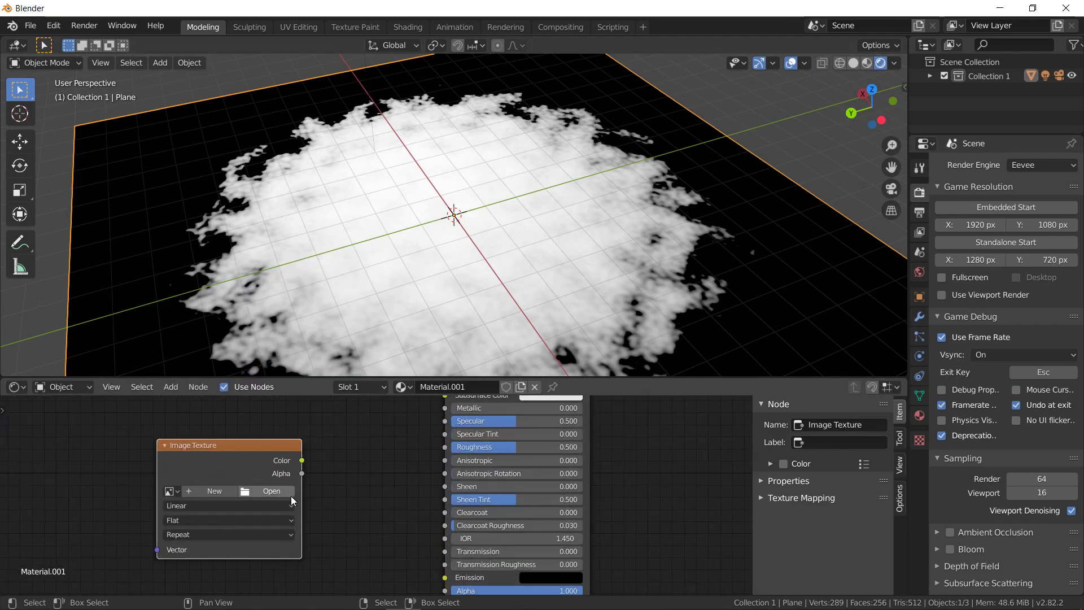
Create a new blank 4096 by 4096 px image in the Image Texture node, without alpha and with 32 bit float
left_click(222, 491)
left_click(232, 539)
left_click(232, 570)
left_click(260, 494)
left_click(261, 498)
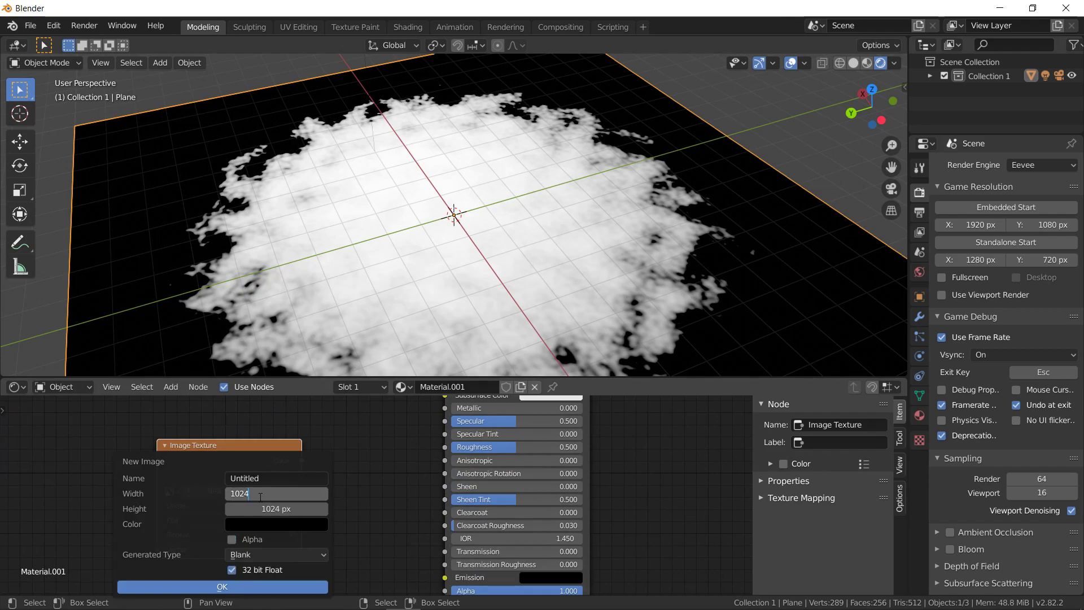
type("*4")
key("Return")
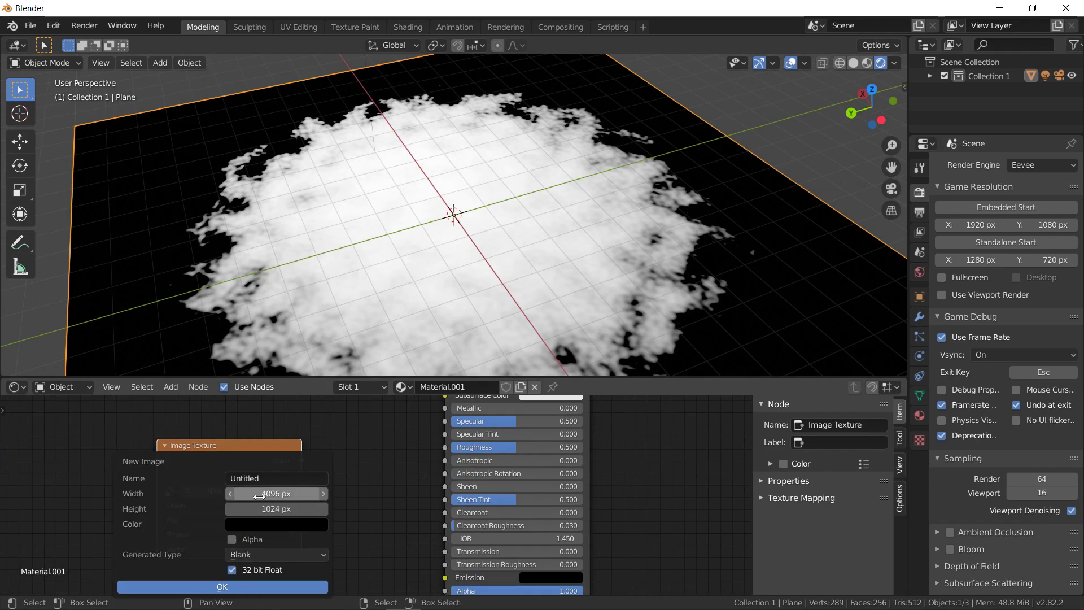
type("4096")
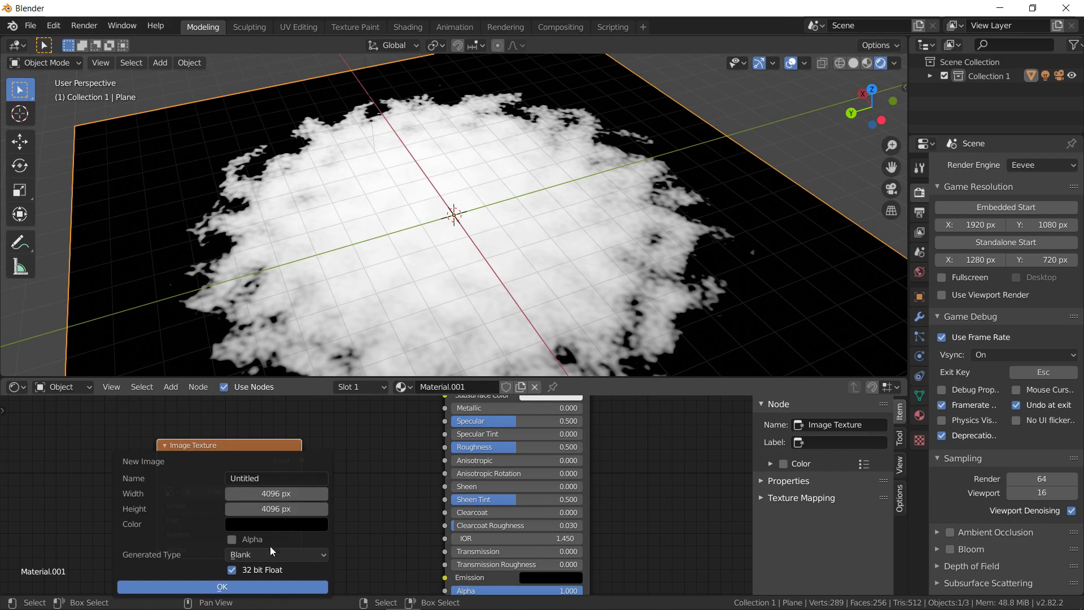
left_click(246, 587)
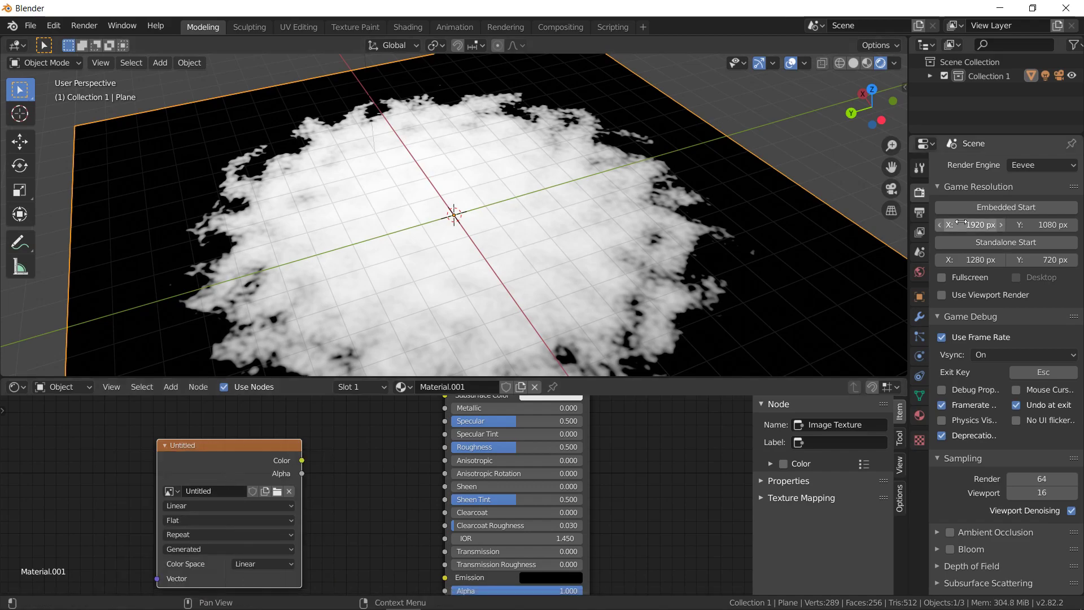
Switch the scene's render engine to Cycles
left_click(923, 144)
key("Escape")
left_click(1014, 164)
left_click(1016, 211)
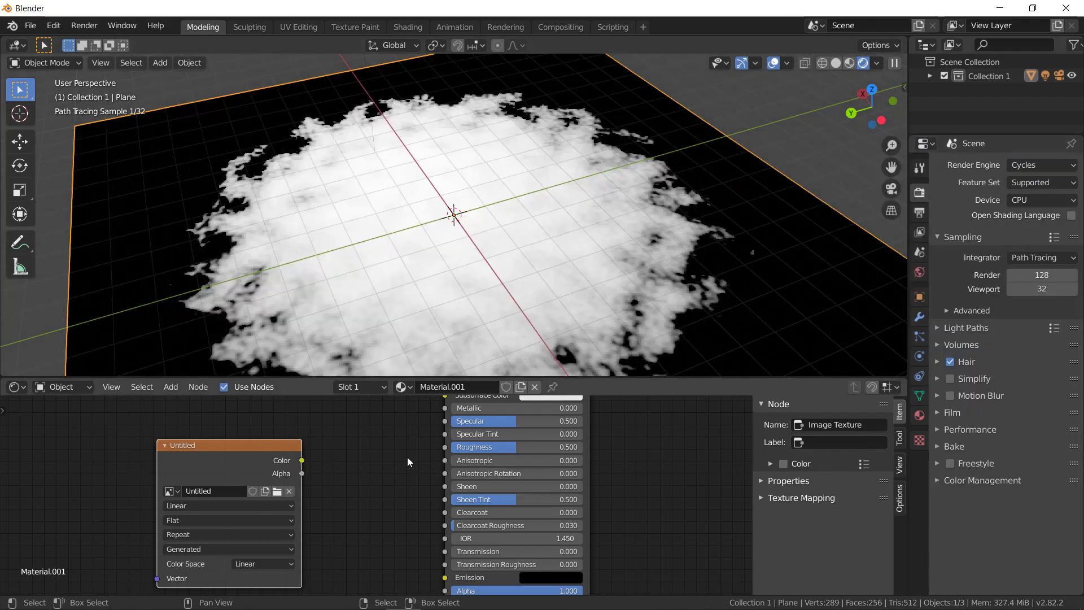
Reroute the mask link from the Principled BSDF's Base Color to its Emission input and move the Image Texture node clear of the link
scroll(410, 456, "down", 3)
scroll(410, 456, "down", 2)
left_click_drag(407, 432, 408, 537)
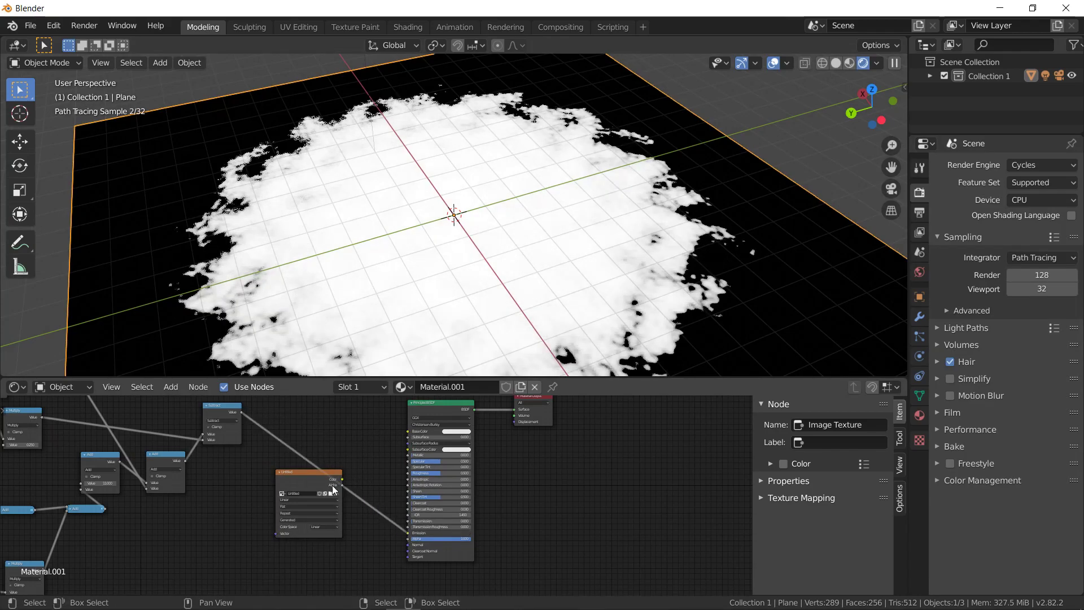
left_click_drag(296, 483, 274, 510)
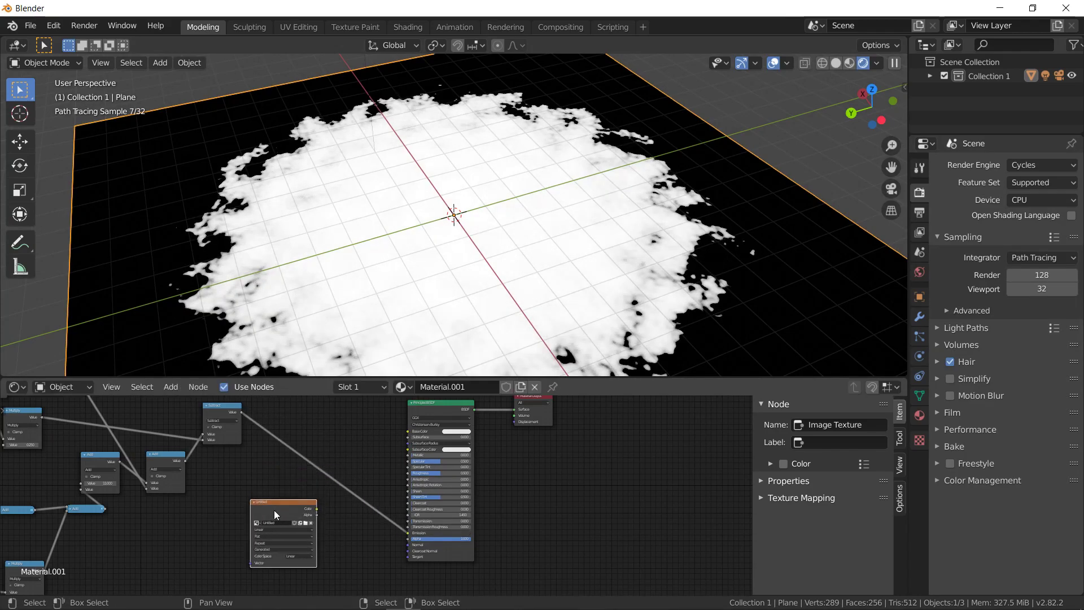
Set the bake type to Emit and start baking the material into the selected image node
left_click(954, 447)
scroll(994, 473, "down", 1)
left_click(1035, 480)
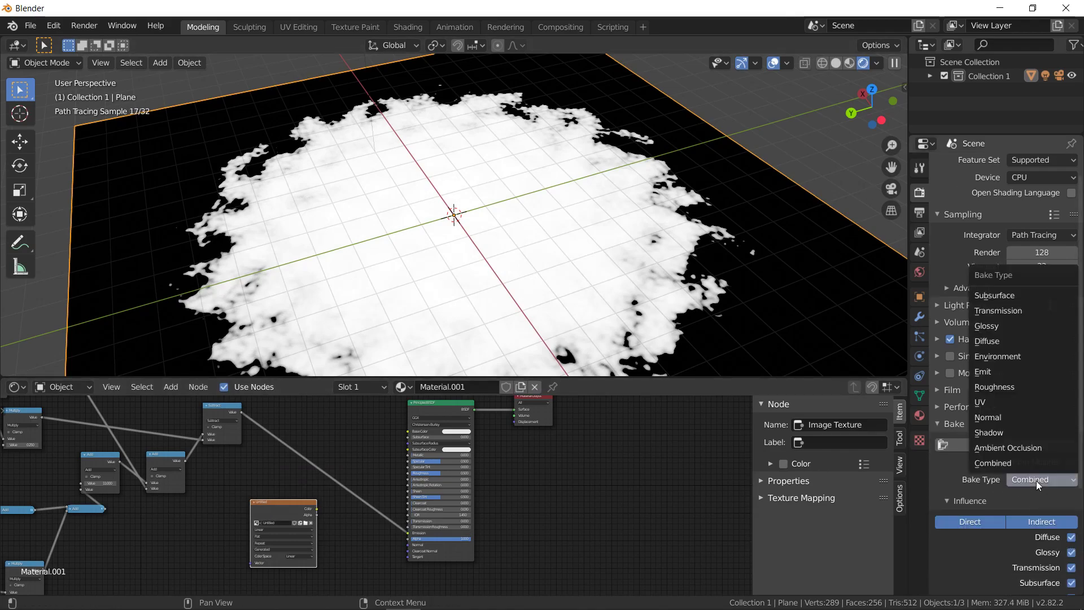
left_click(1029, 373)
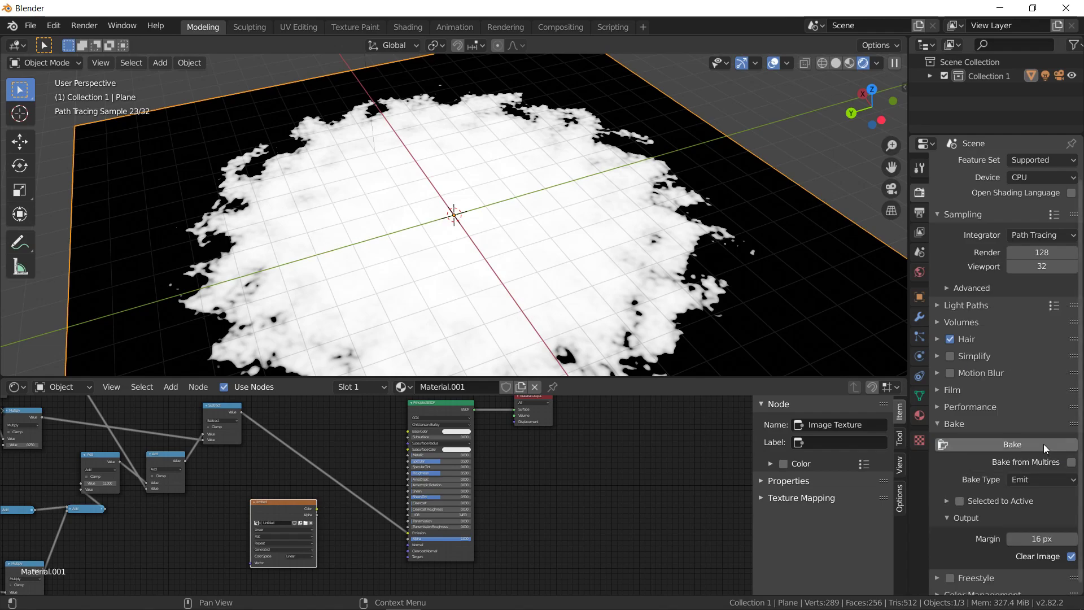
left_click(1043, 444)
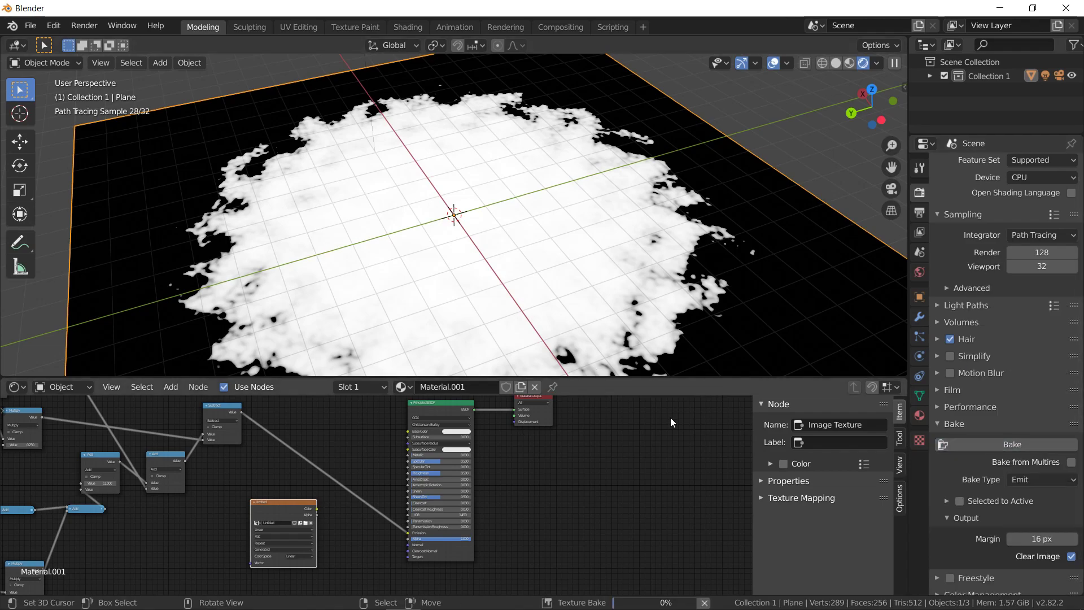